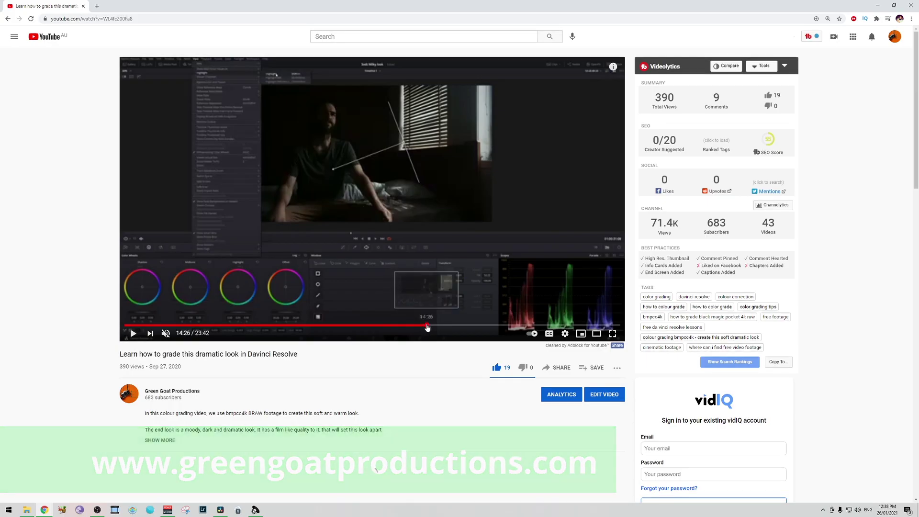
Switch the tutorial video to a higher playback quality.
left_click(565, 333)
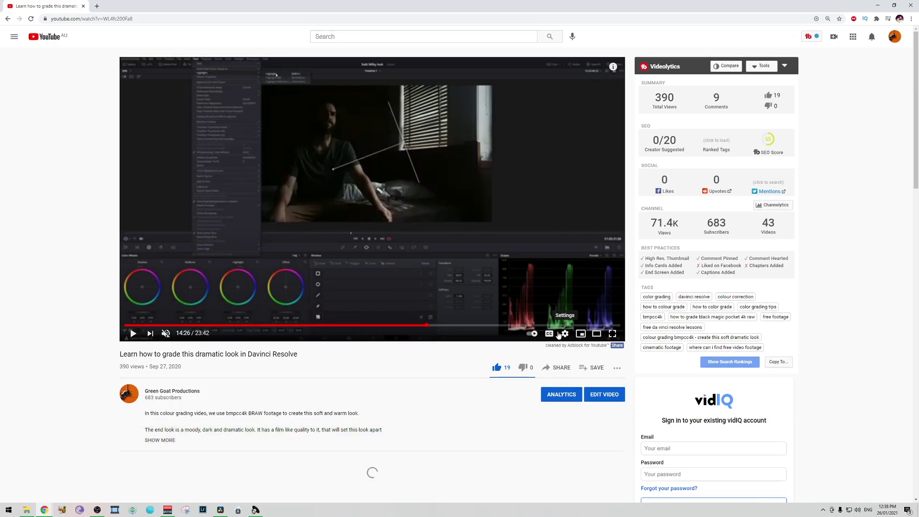
left_click(575, 309)
left_click(570, 216)
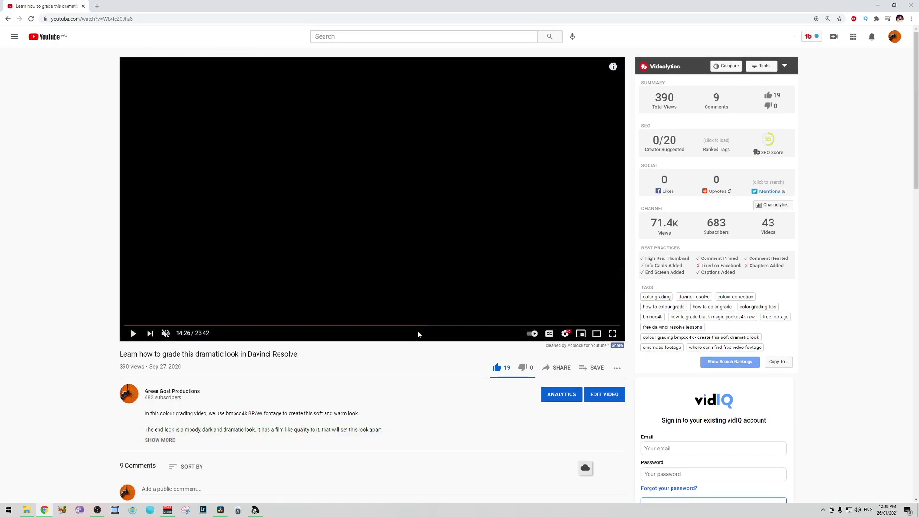
Jump ahead in the tutorial to 17:51, then to 19:19.
scroll(457, 280, "down", 1)
left_click(499, 291)
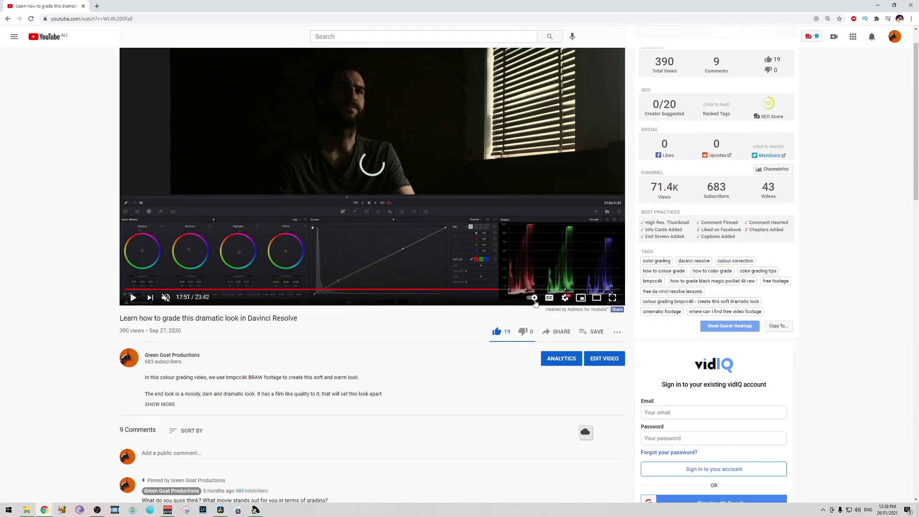
scroll(499, 282, "up", 1)
left_click(529, 326)
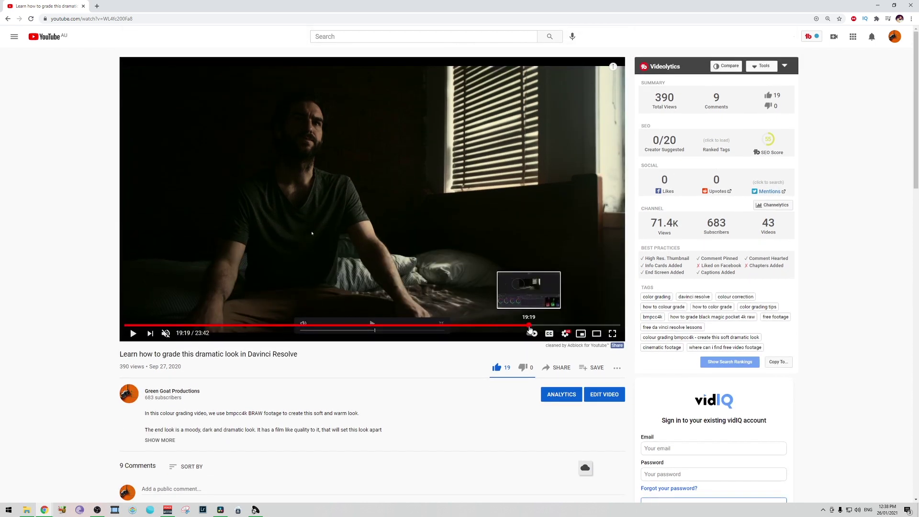
Go to the channel's uploaded videos page and scroll through it.
left_click(7, 18)
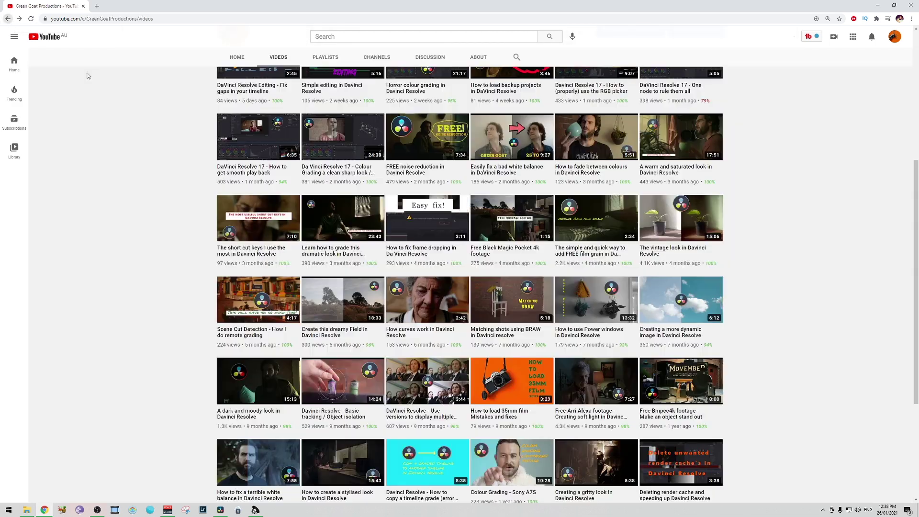
scroll(484, 265, "up", 4)
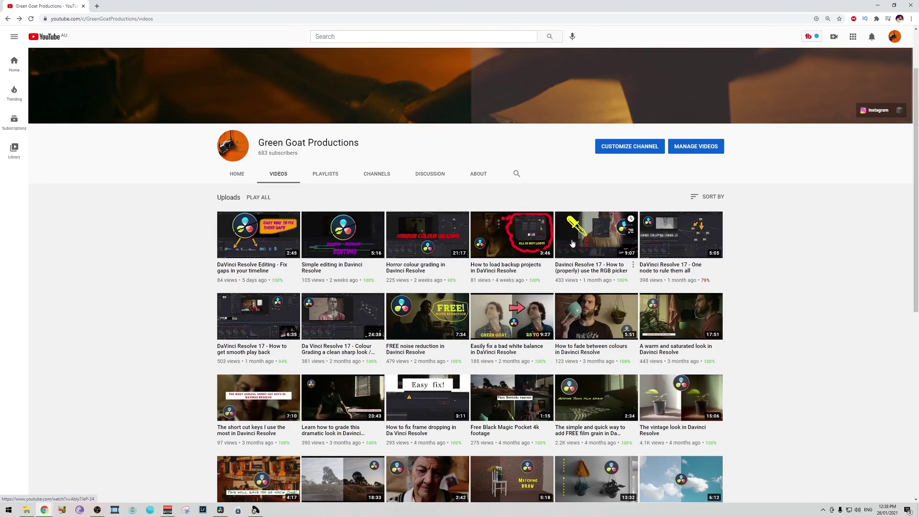
scroll(576, 241, "down", 5)
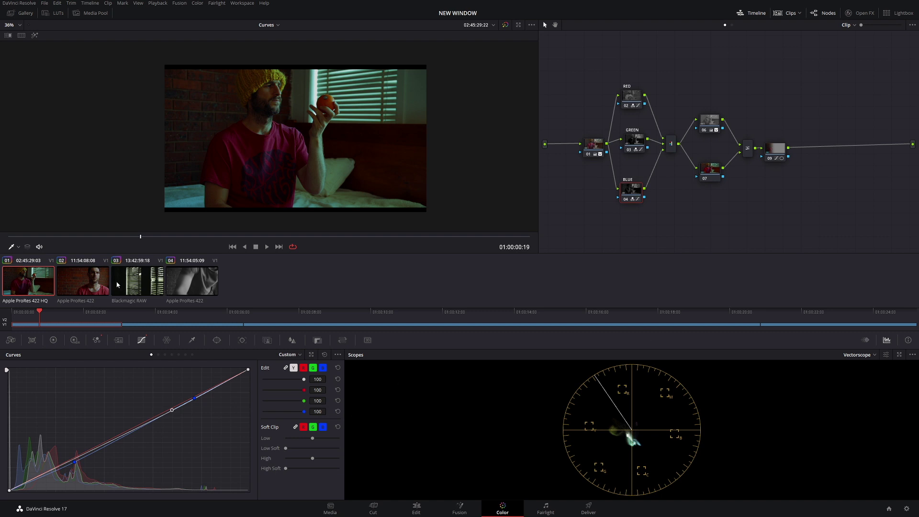
Play through clip 04, then reposition nodes 01 and 02 in the Node editor.
key("space")
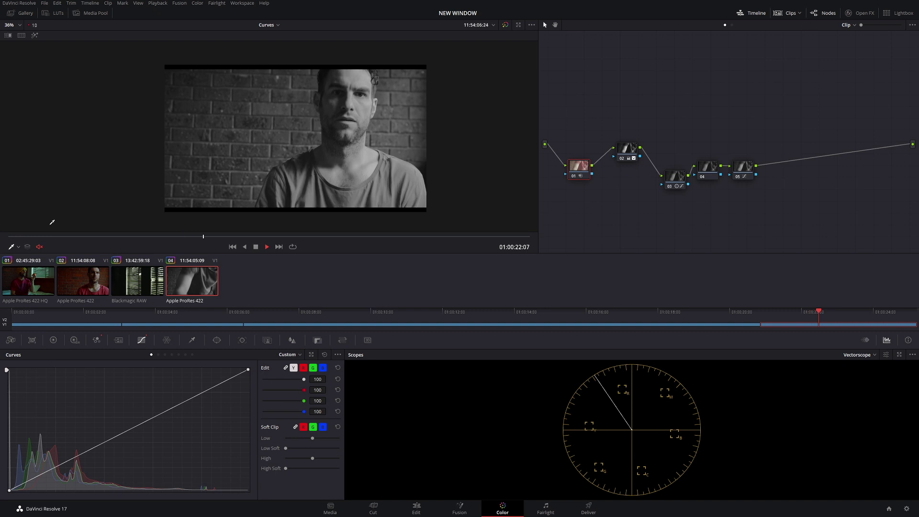
key("space")
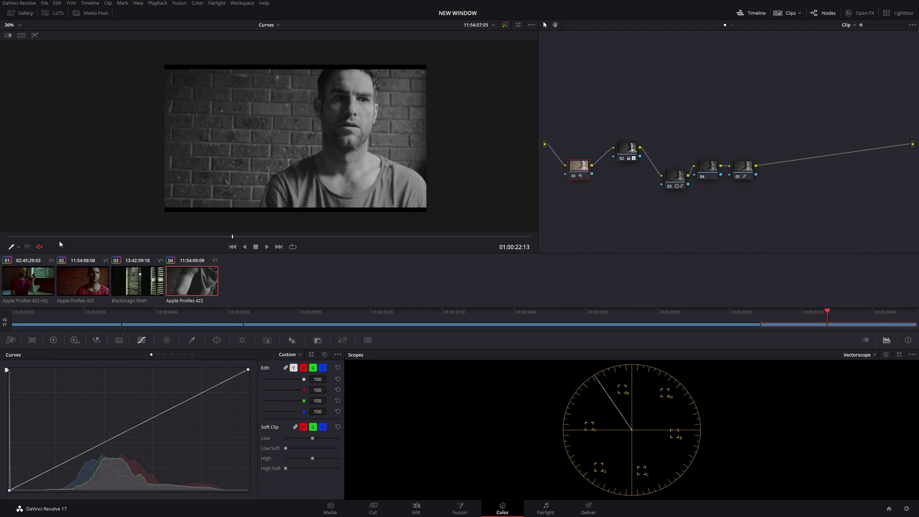
left_click_drag(579, 166, 584, 174)
left_click_drag(616, 123, 833, 196)
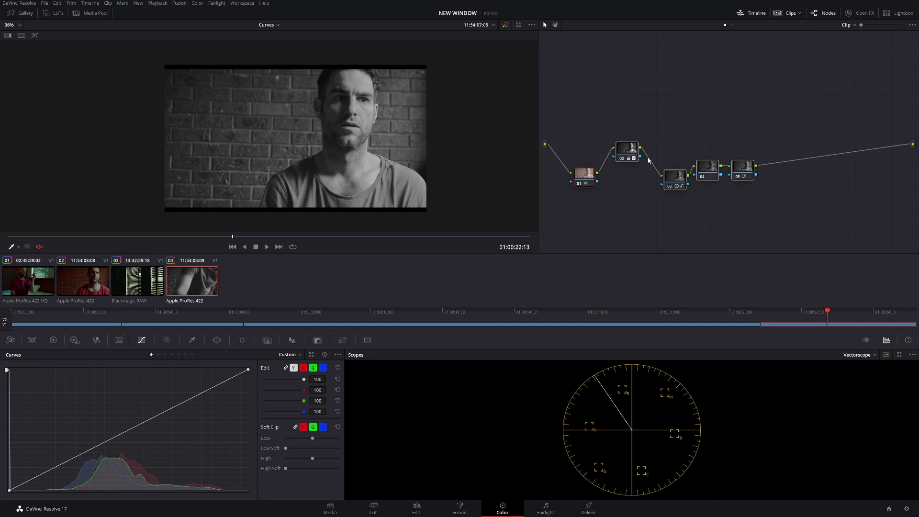
left_click_drag(632, 149, 638, 169)
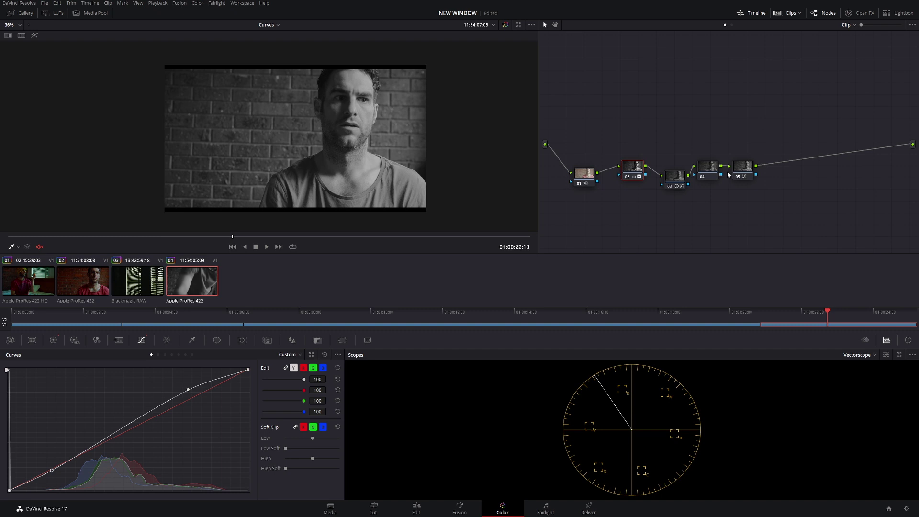
Select node 01 and turn on Render Cache Color Output for clip 04.
left_click_drag(578, 181, 579, 178)
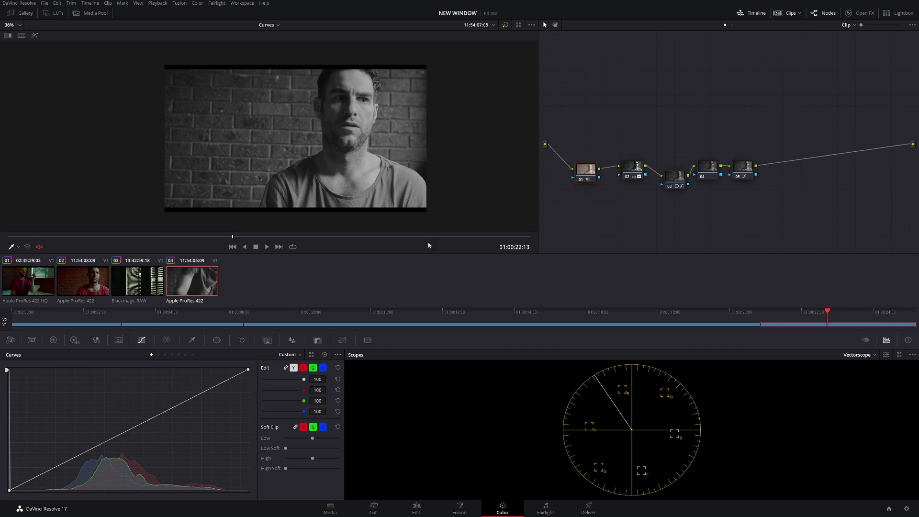
right_click(206, 283)
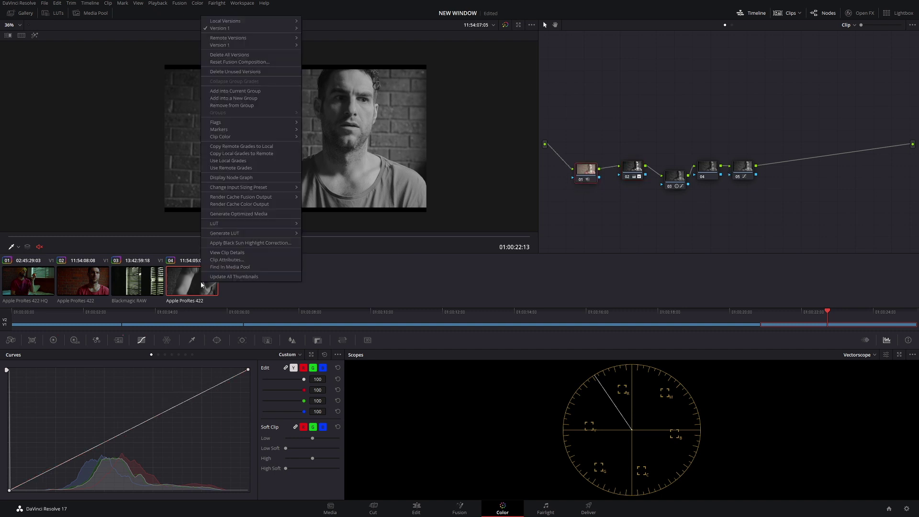
left_click(277, 204)
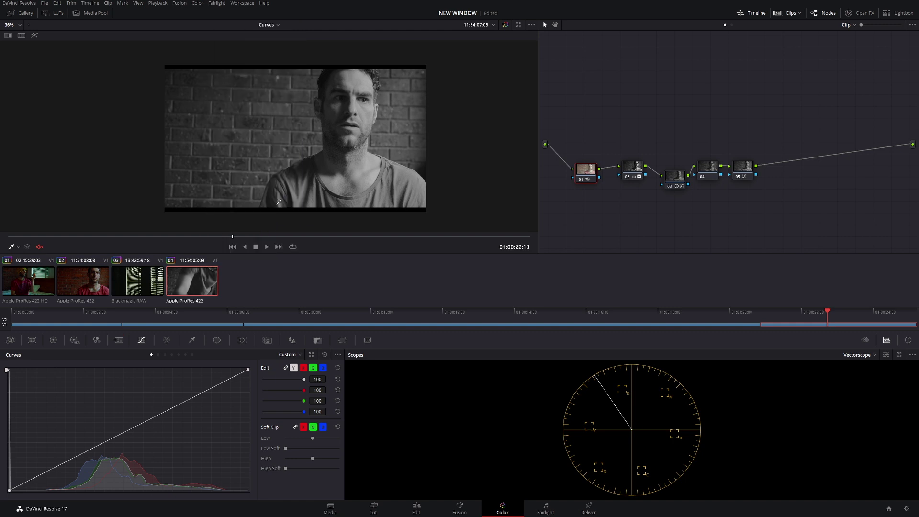
Set Playback > Render Cache to Smart.
left_click(158, 4)
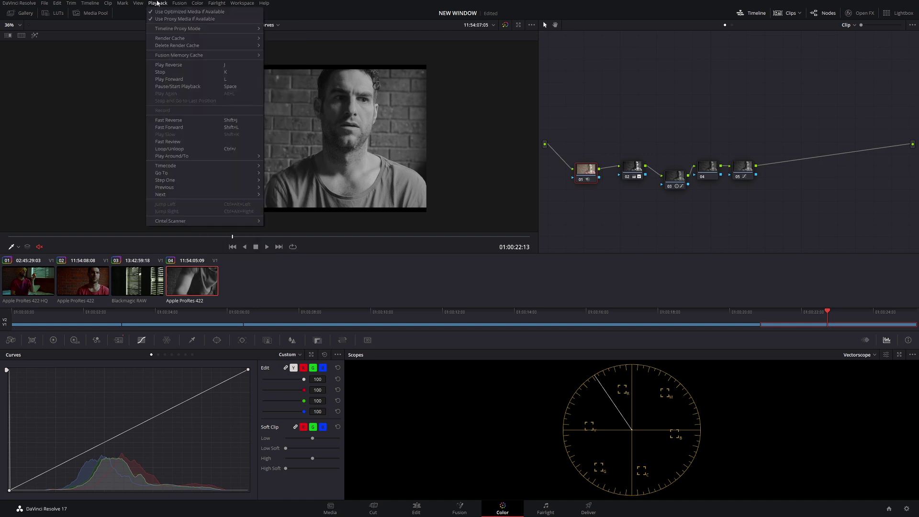
mouse_move(187, 39)
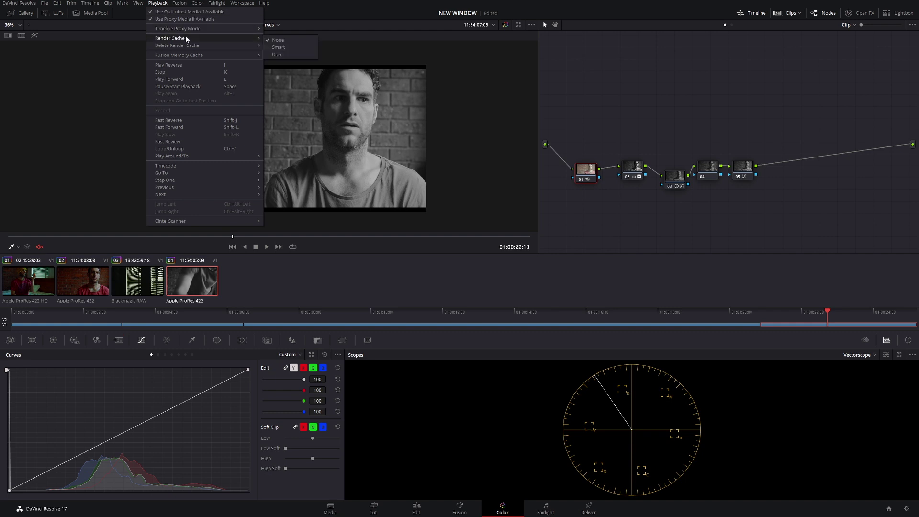
left_click(296, 48)
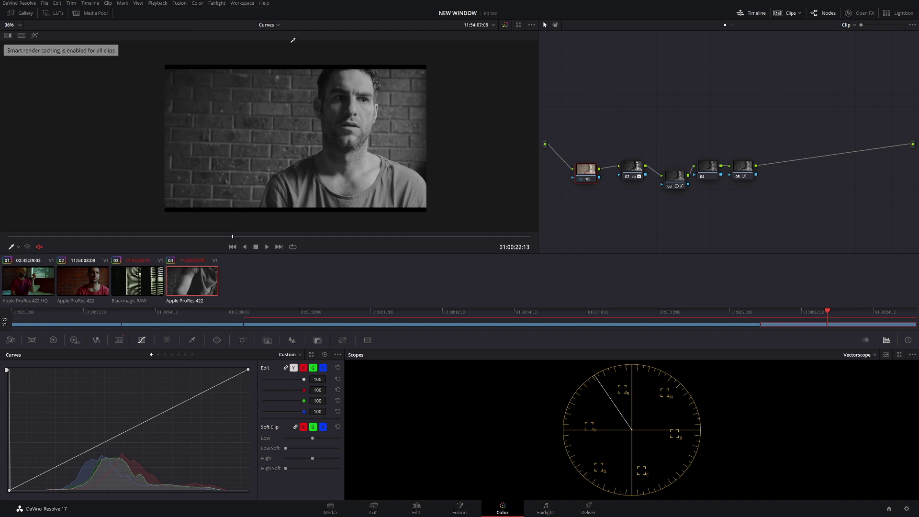
Turn on looped playback and play clip 04, replaying its last second.
left_click(293, 247)
key("space")
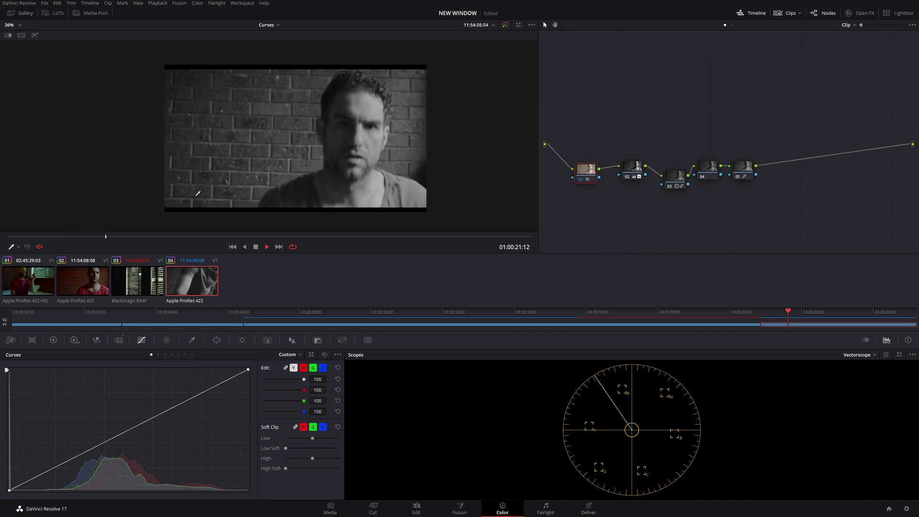
key("space")
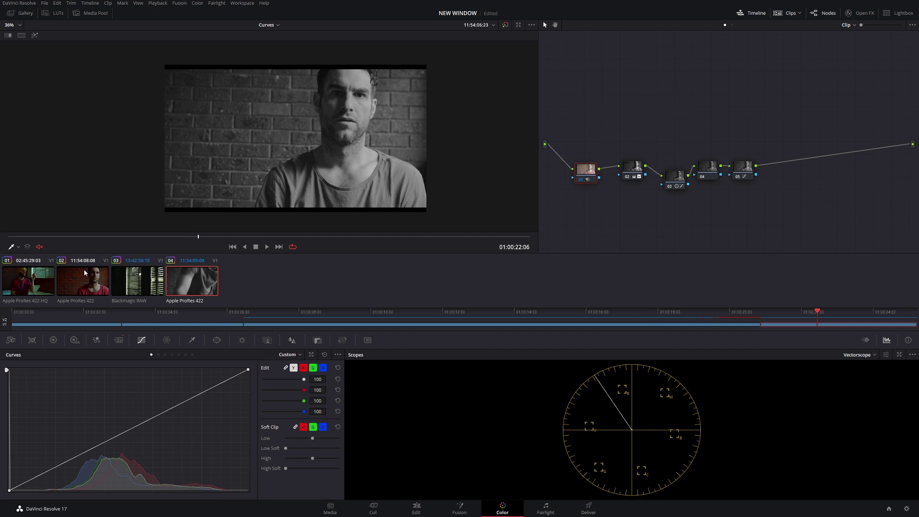
left_click_drag(204, 240, 155, 237)
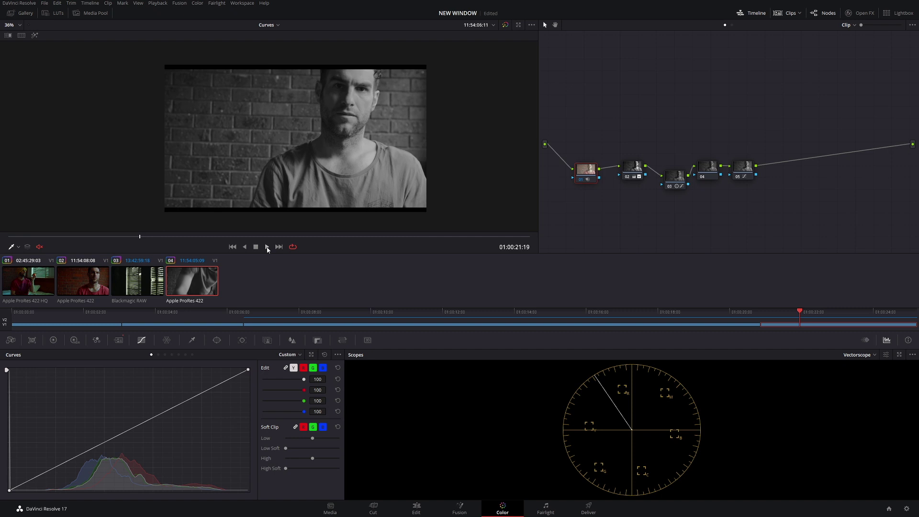
left_click(266, 247)
key("space")
Play the window-blinds clip 03 through, then return to clip 04.
left_click(348, 322)
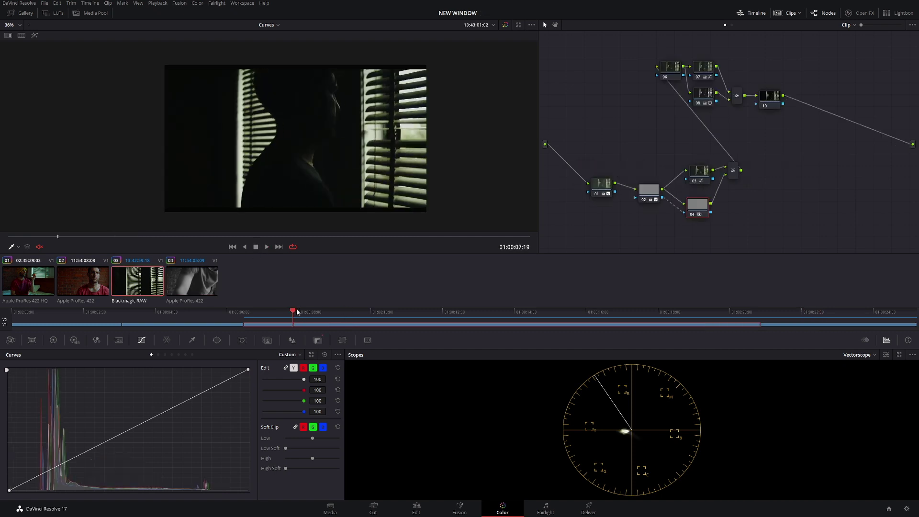
key("space")
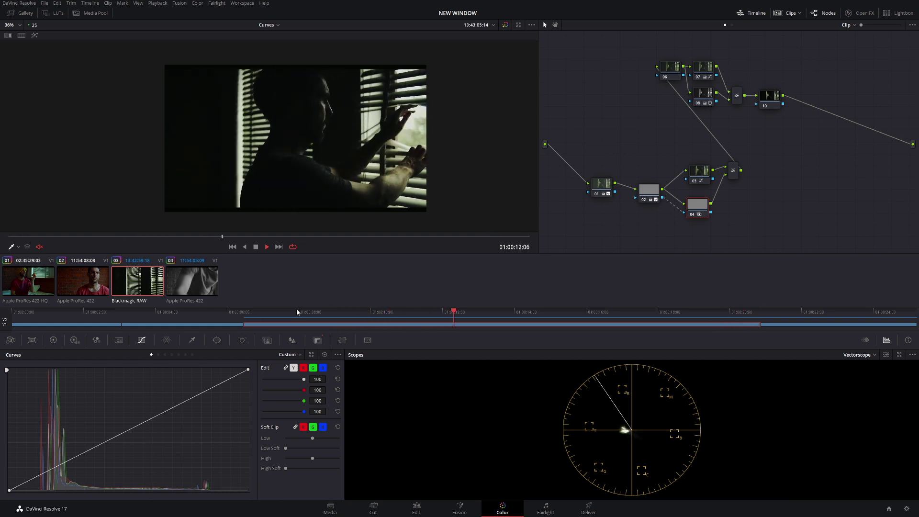
key("space")
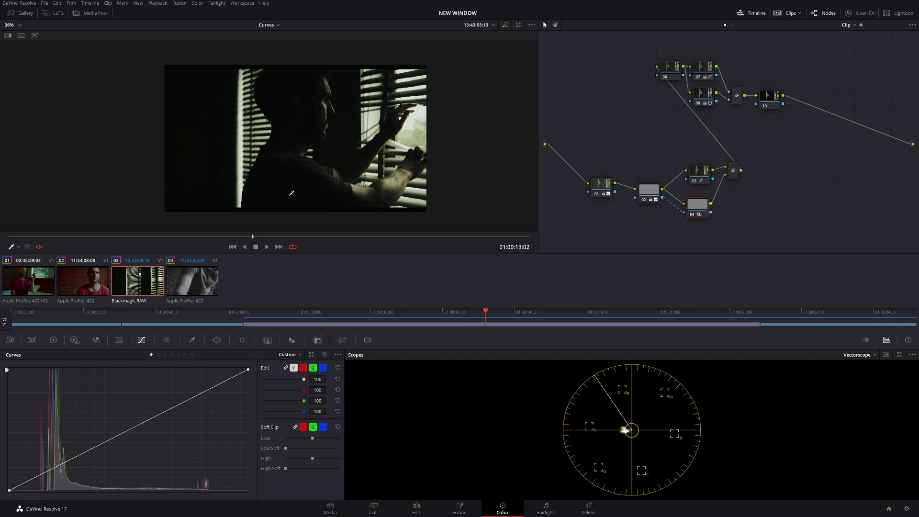
key("Down")
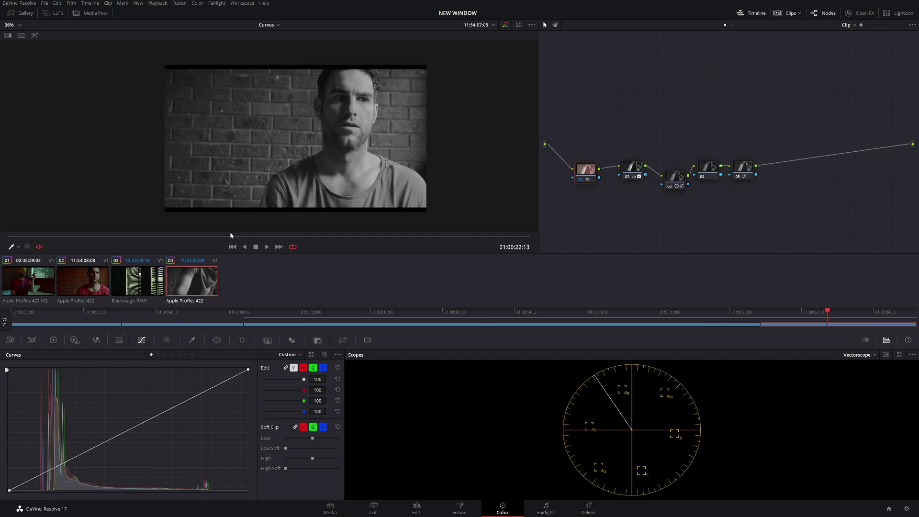
Uncheck Render Cache Color Output for clip 04 and confirm it stays off.
right_click(202, 292)
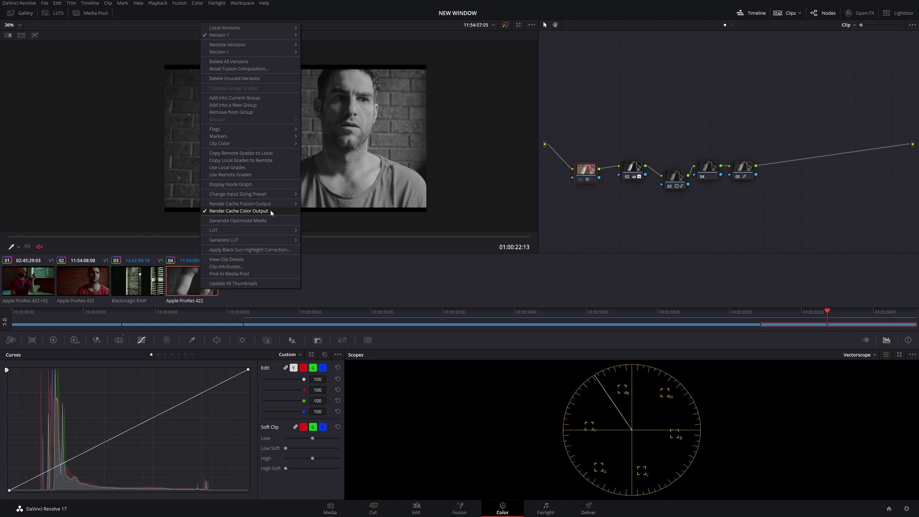
left_click(271, 211)
right_click(208, 284)
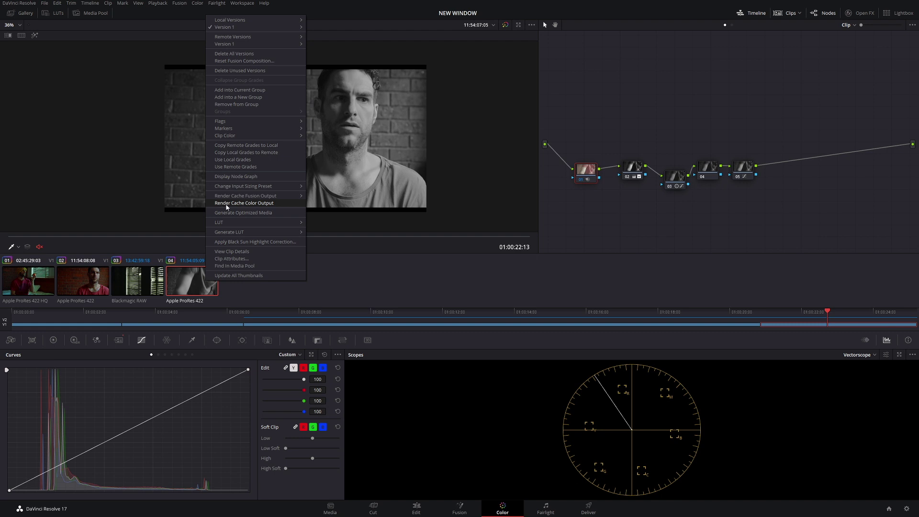
left_click(200, 284)
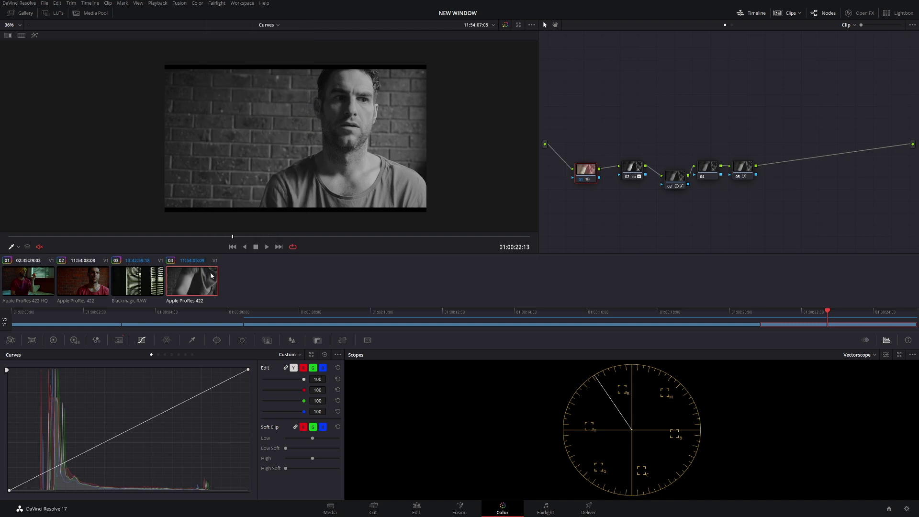
Set node 01's Node Cache to Off and move the node slightly lower.
right_click(586, 175)
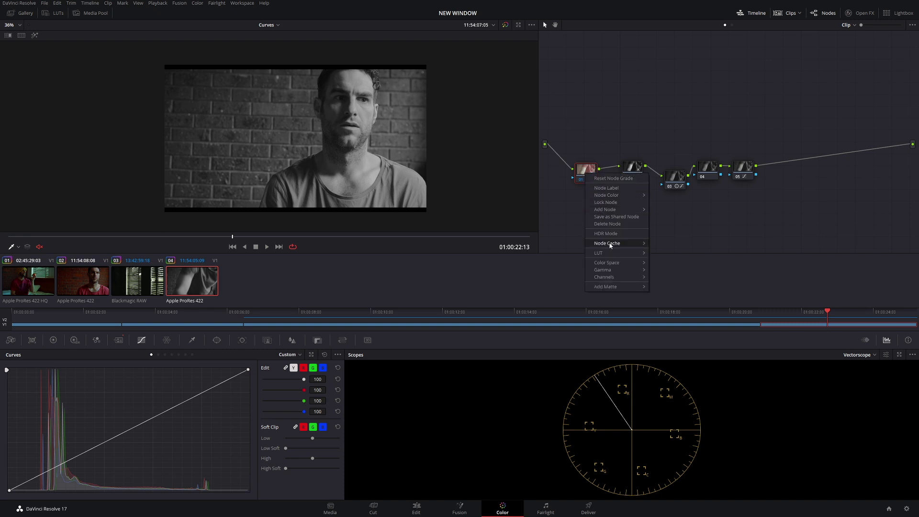
mouse_move(611, 245)
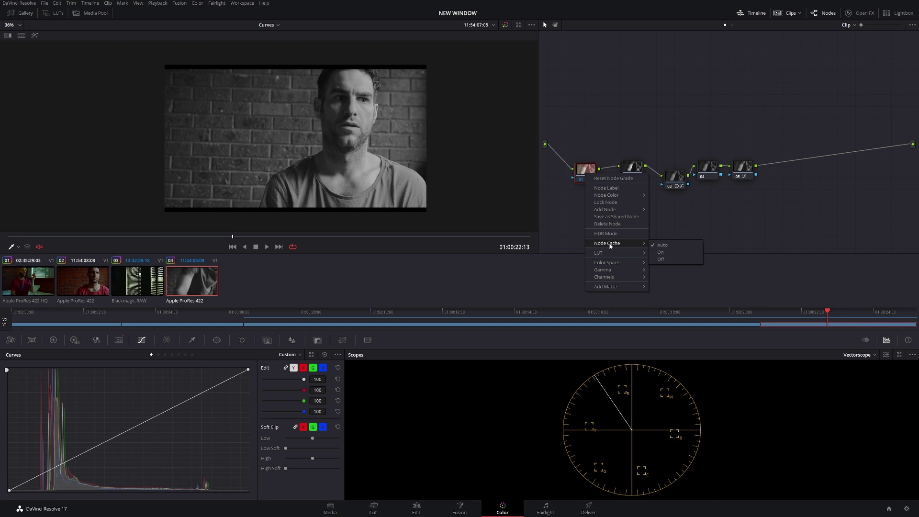
left_click(667, 259)
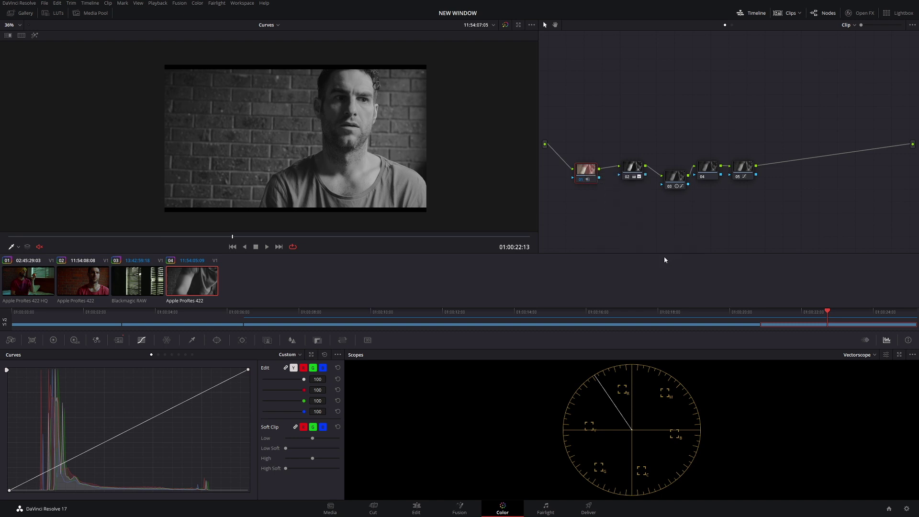
left_click_drag(587, 170, 588, 185)
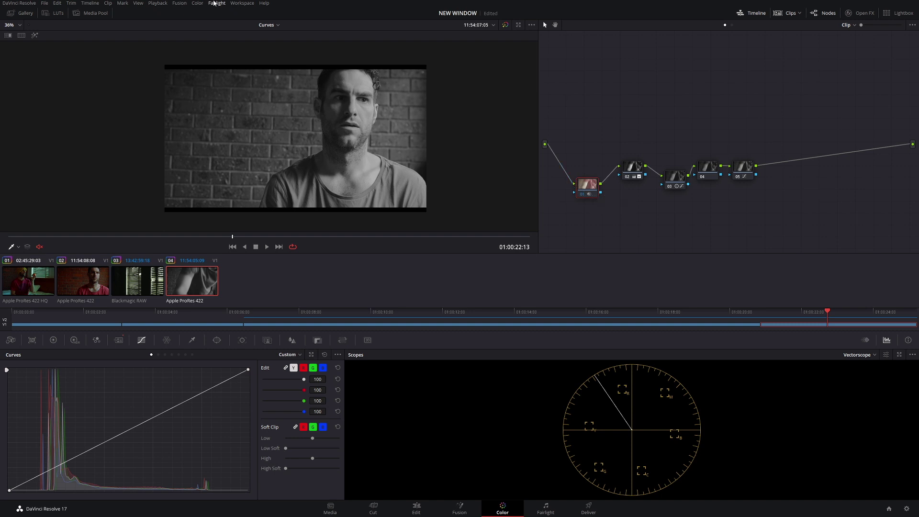
Set Playback > Render Cache to User, then switch to clip 03.
left_click(162, 3)
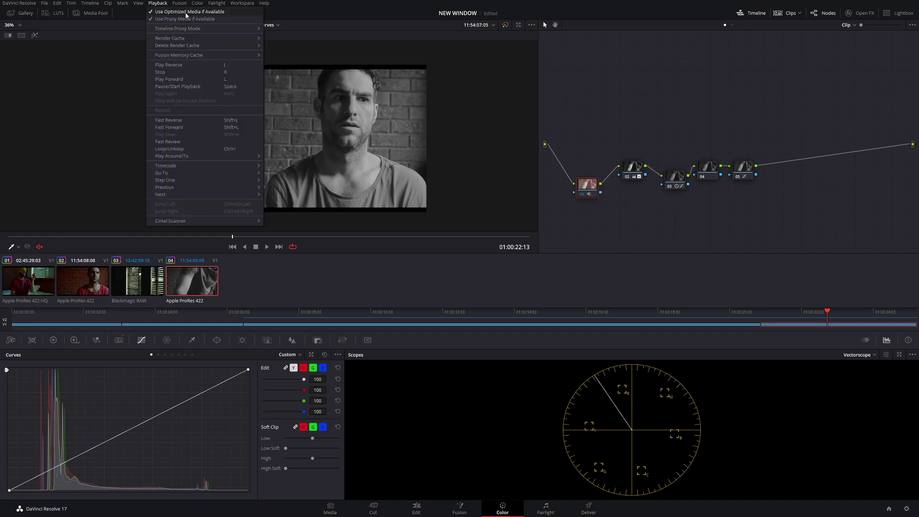
mouse_move(206, 40)
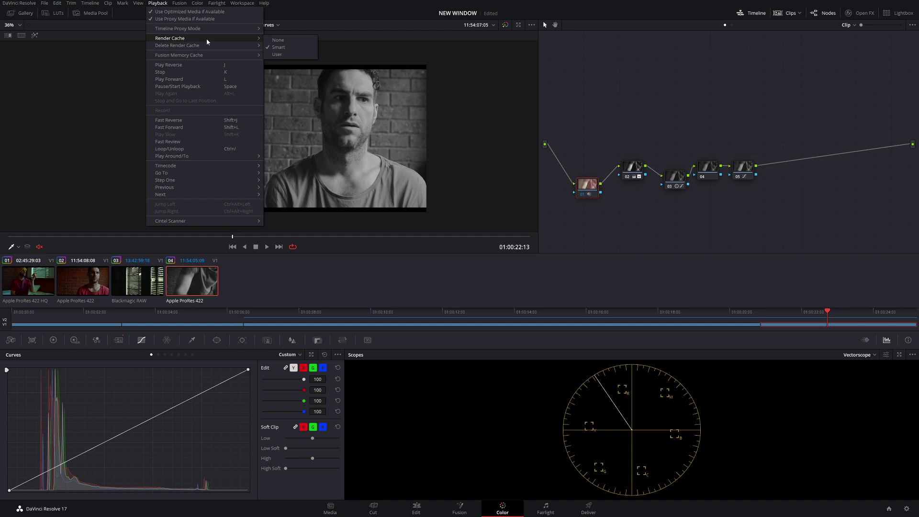
left_click(289, 54)
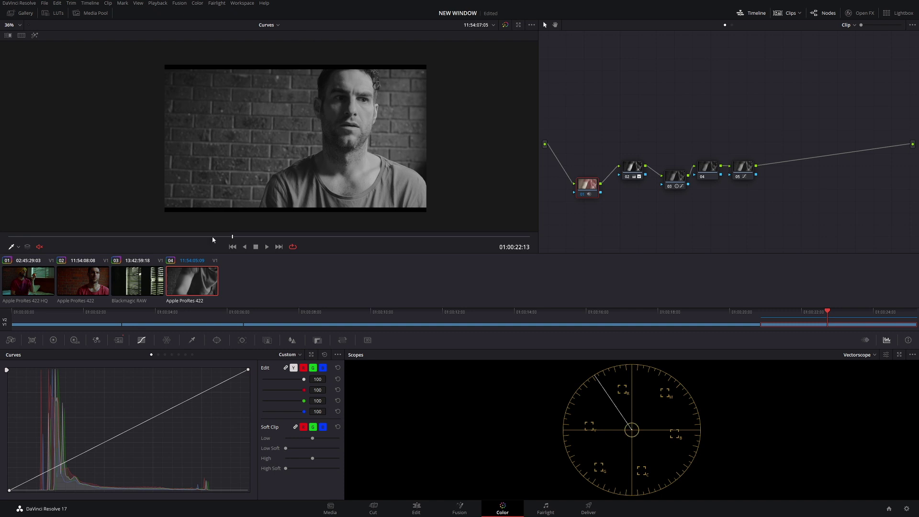
key("Up")
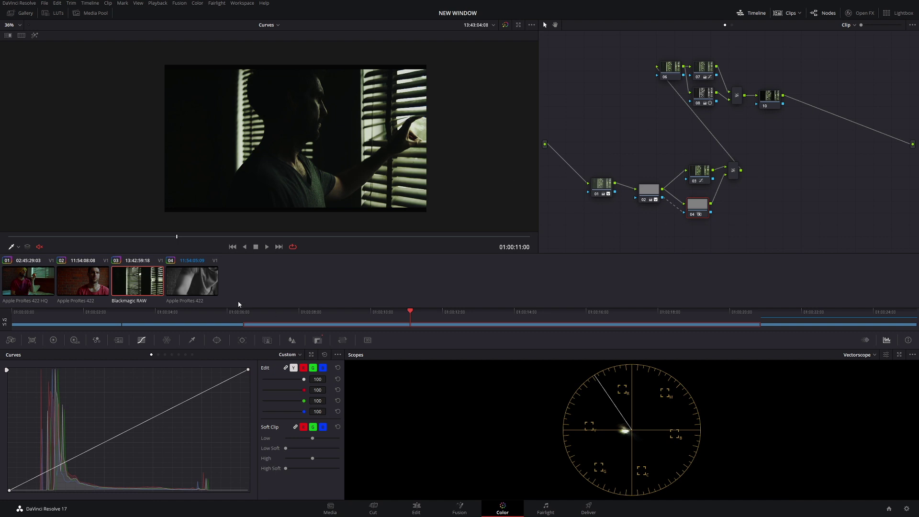
On clip 04, scrub to the man's face and set node 01's Node Cache to On.
left_click(215, 292)
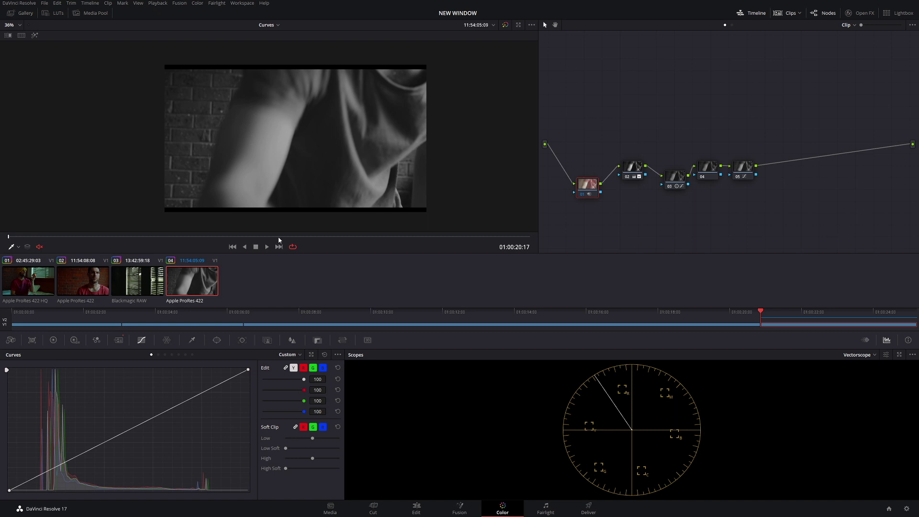
left_click_drag(278, 237, 359, 237)
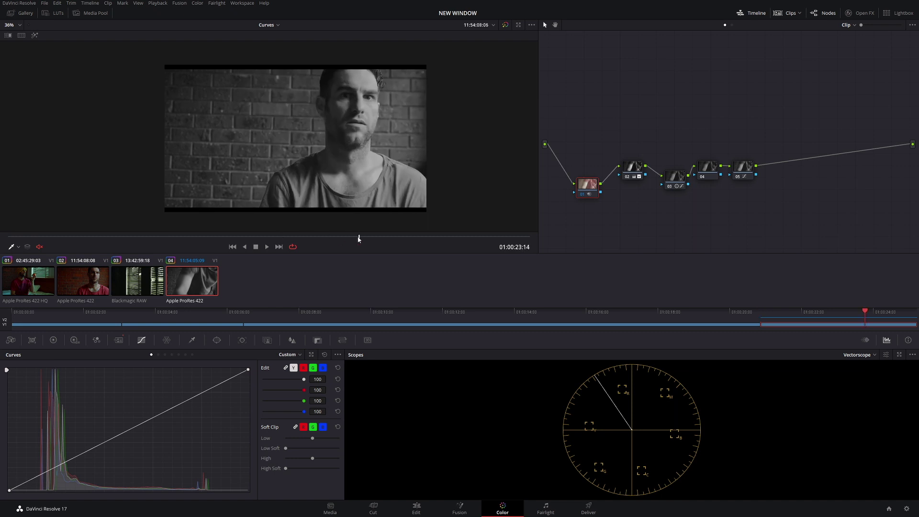
right_click(587, 193)
mouse_move(631, 266)
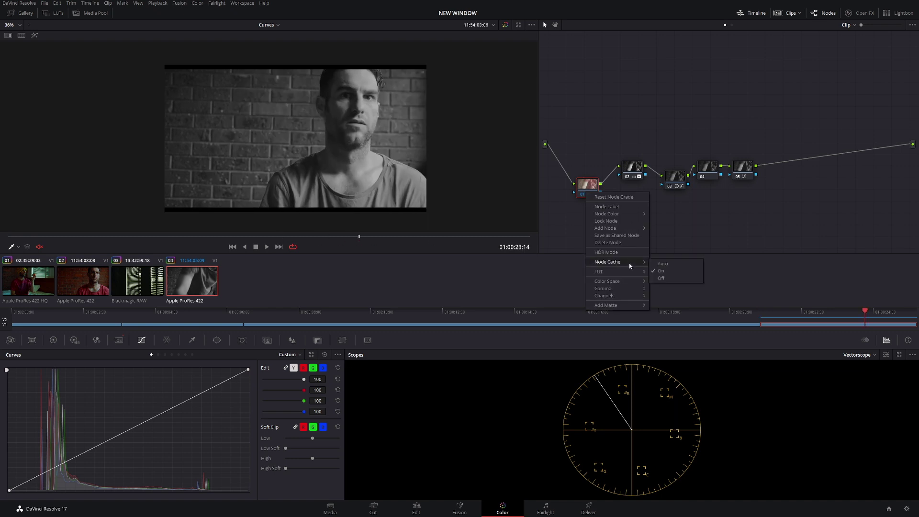
left_click(661, 271)
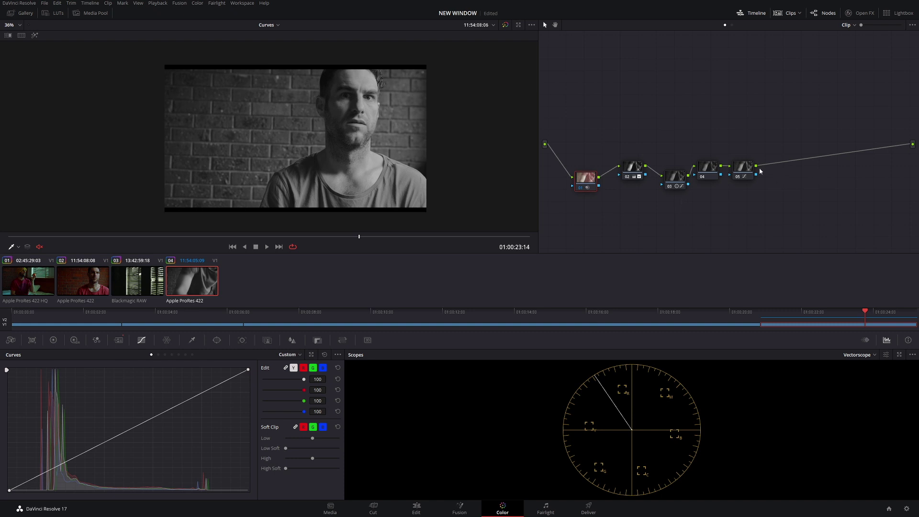
Add serial node 06 after node 05 on clip 04 and start looped playback.
left_click_drag(741, 173, 738, 187)
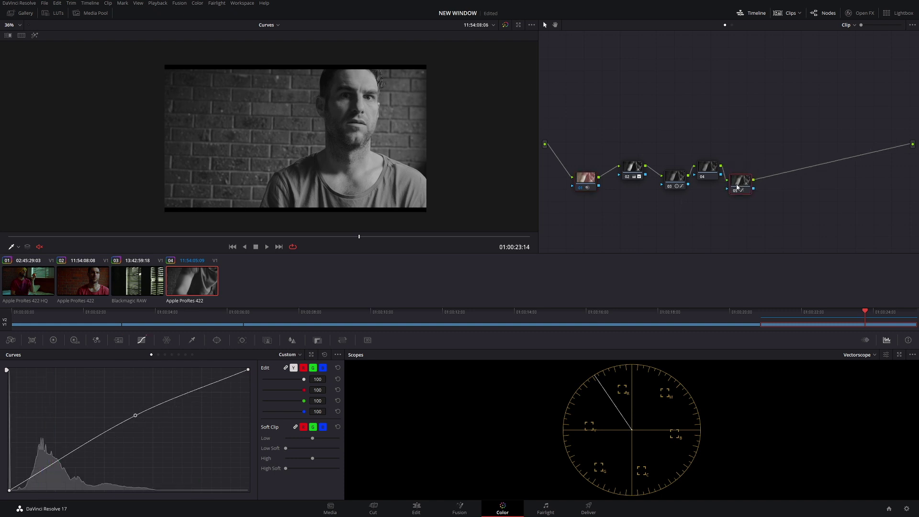
key("alt+s")
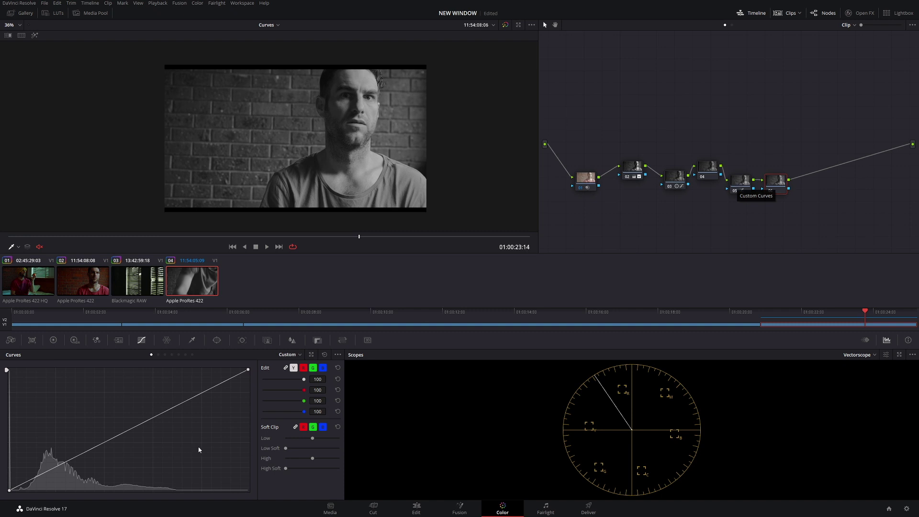
key("space")
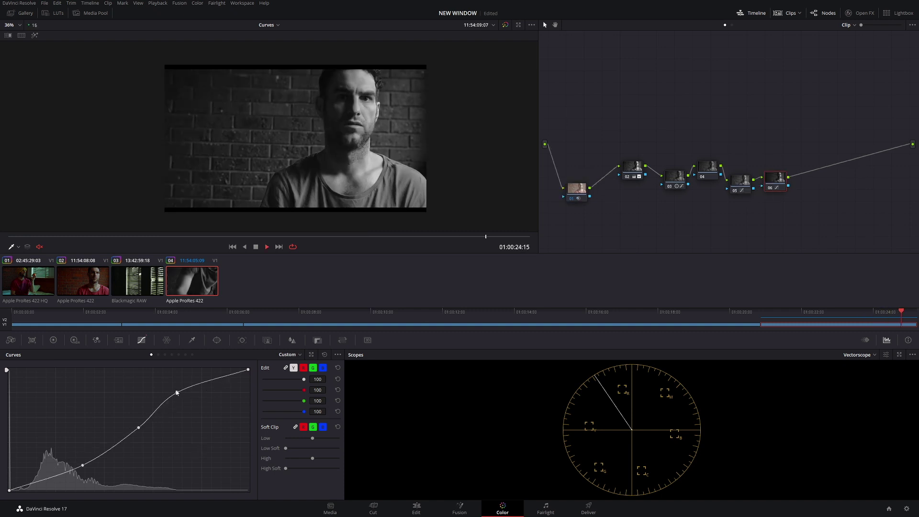
Reset node 06's luma curve and bend it into an S-shape, then stop playback.
left_click_drag(178, 387, 165, 394)
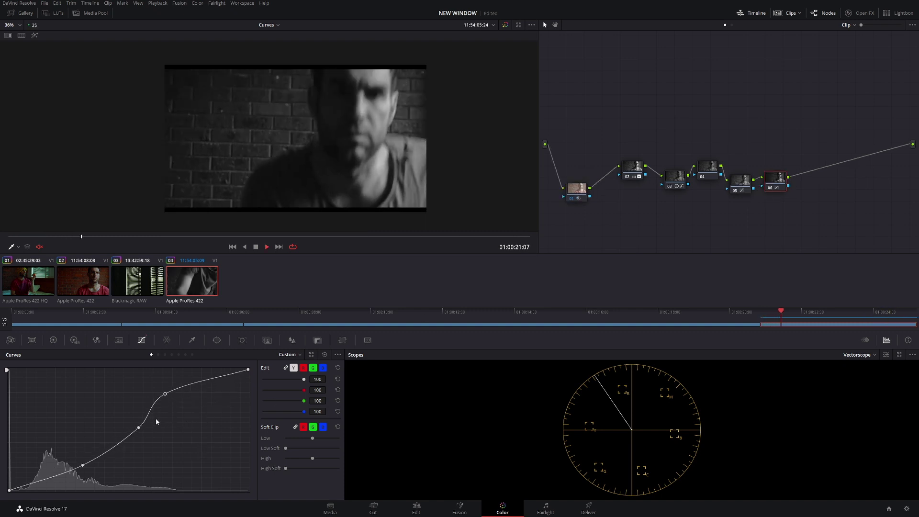
left_click(324, 355)
left_click_drag(119, 434, 142, 421)
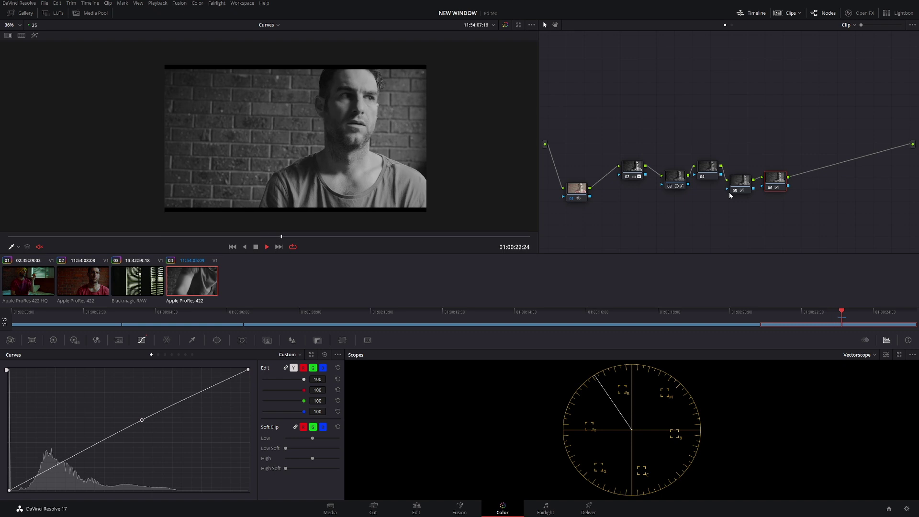
left_click_drag(209, 406, 204, 406)
mouse_move(96, 445)
left_mouse_down()
mouse_move(84, 462)
mouse_move(92, 442)
left_mouse_up()
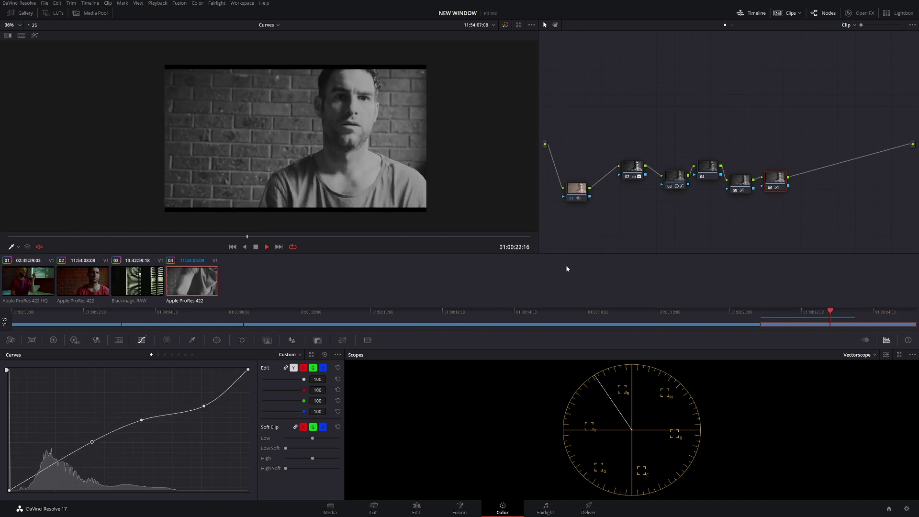
key("space")
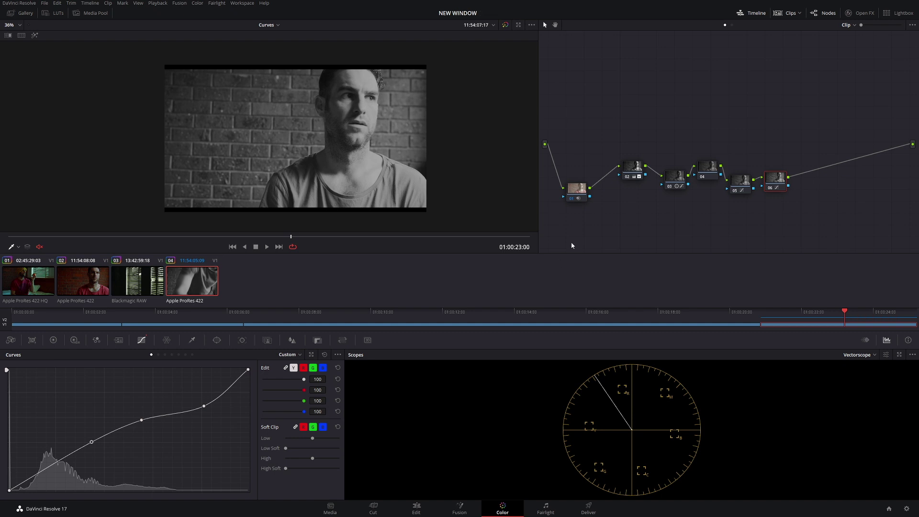
Set node 01's Node Cache on clip 04 to Auto.
left_click(577, 194)
right_click(578, 194)
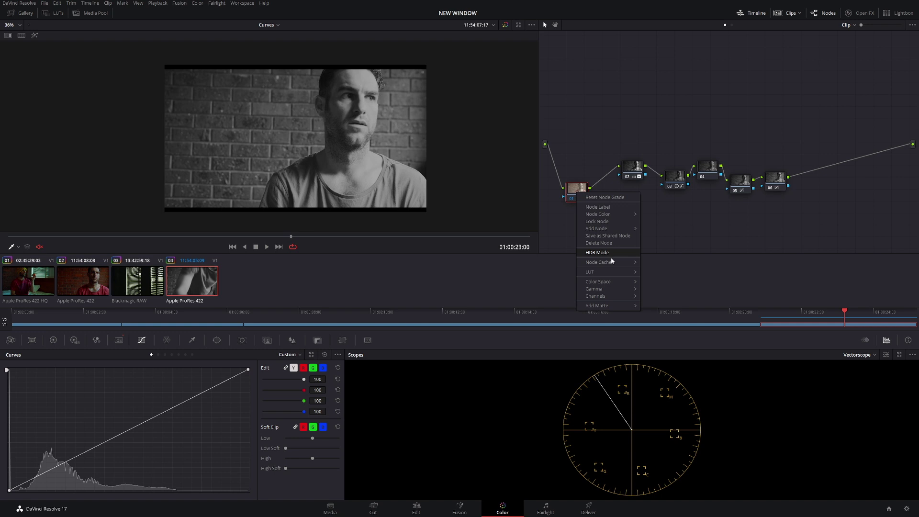
mouse_move(613, 263)
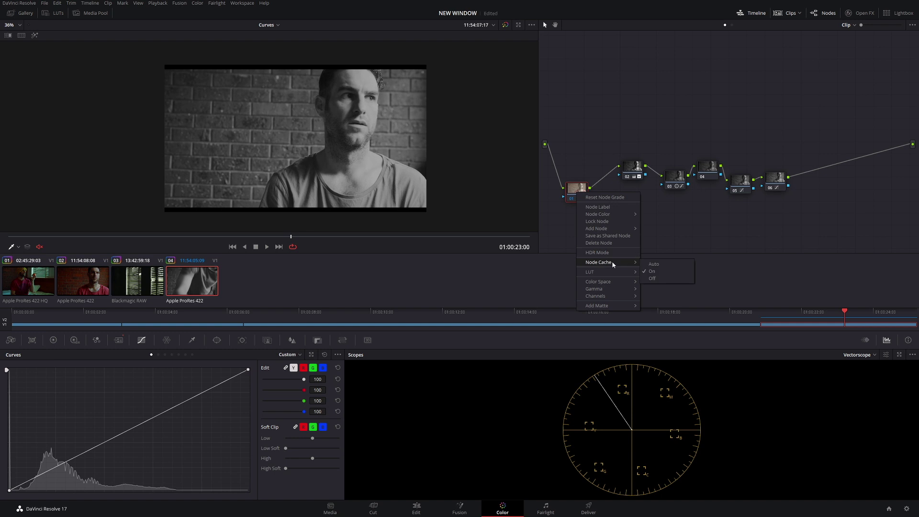
left_click(660, 266)
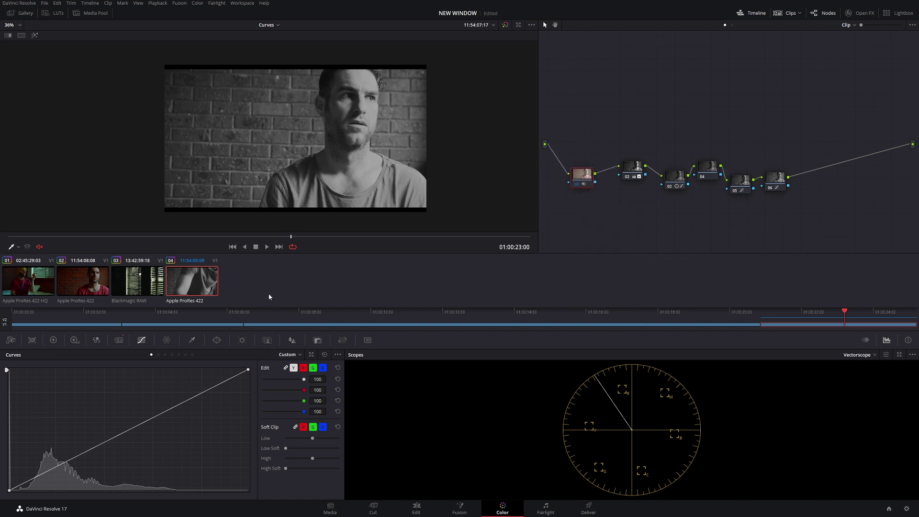
Switch to the red-shirt clip 02 and set its node 01 Node Cache to On.
left_click(141, 281)
left_click(83, 281)
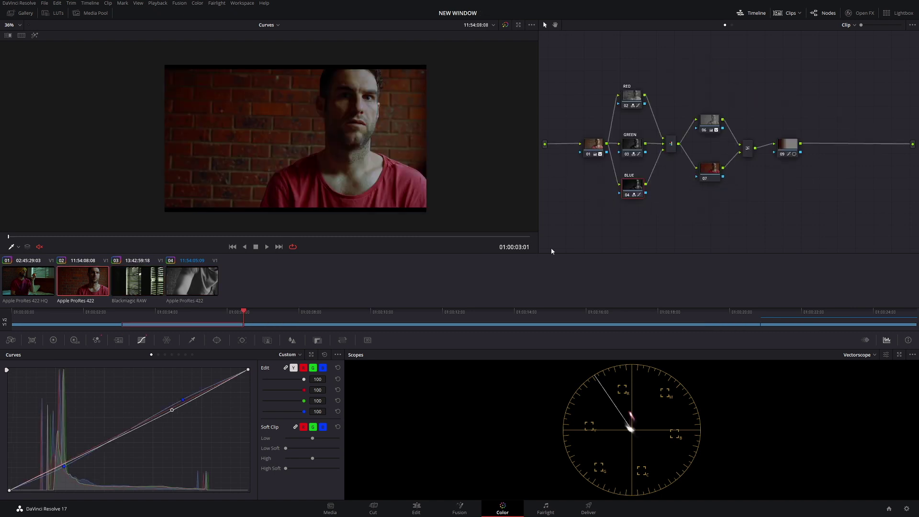
right_click(570, 174)
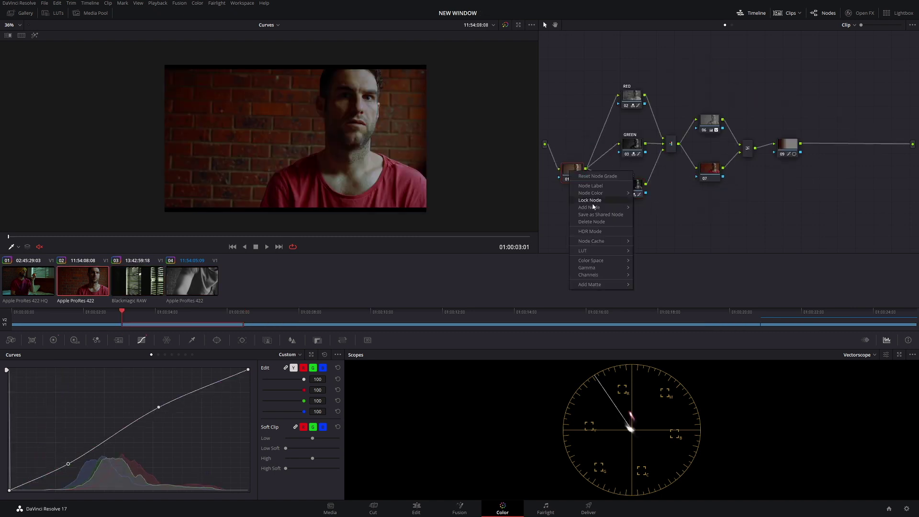
mouse_move(600, 241)
left_click(659, 251)
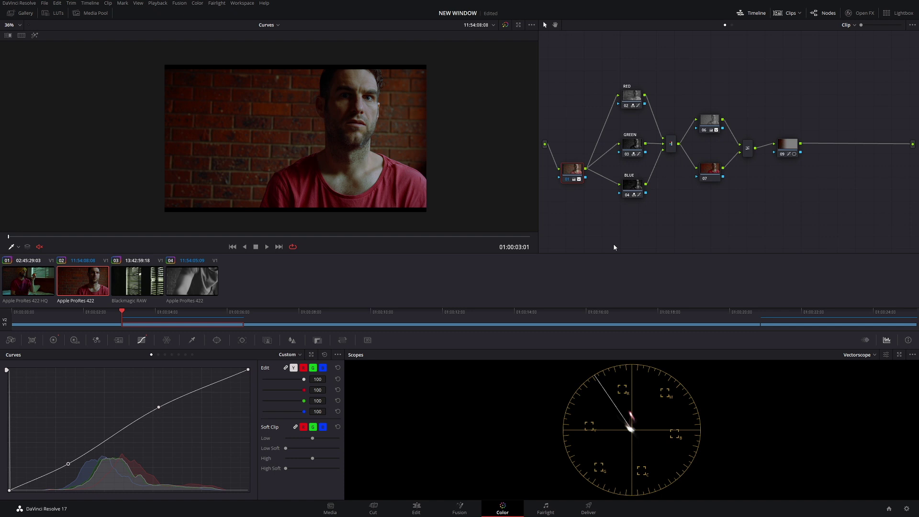
Reopen node 01's Node Cache menu and reapply the caching setting.
right_click(578, 171)
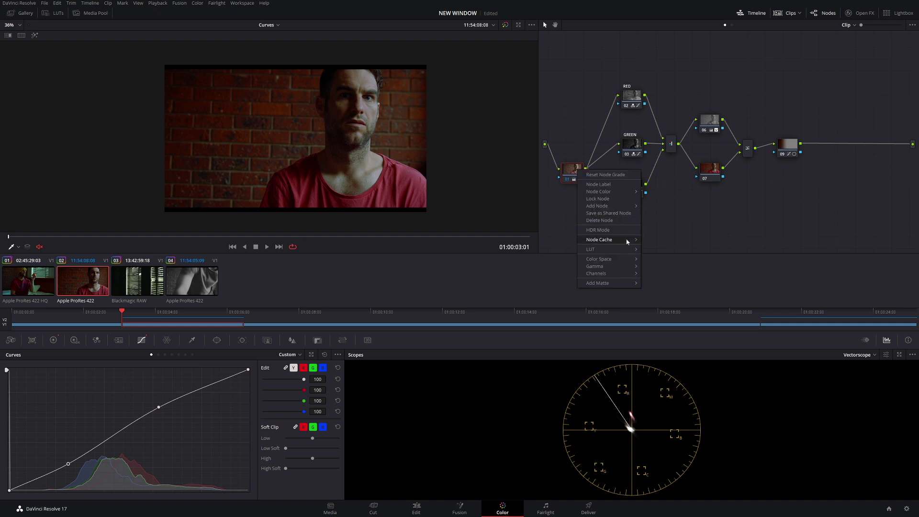
mouse_move(625, 241)
left_click(654, 241)
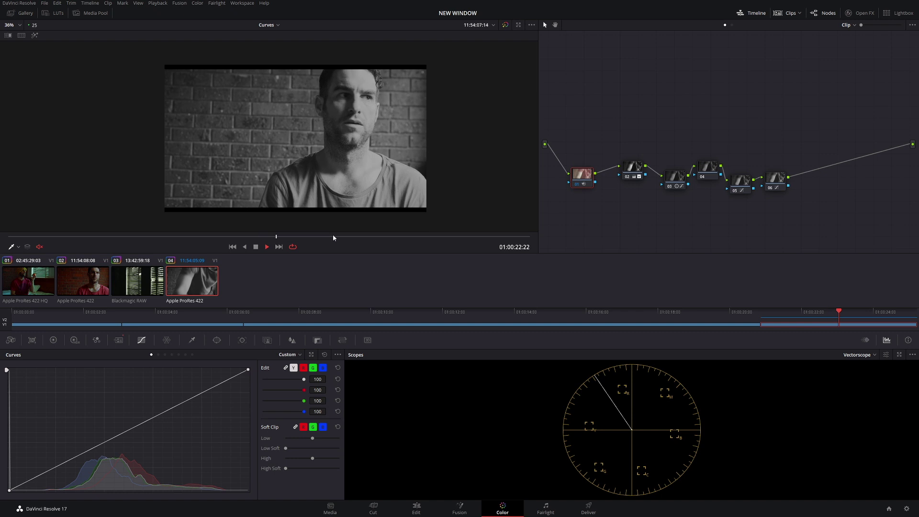
Set node 01's Node Cache to Off on clip 02, play it, then return to clip 04.
key("space")
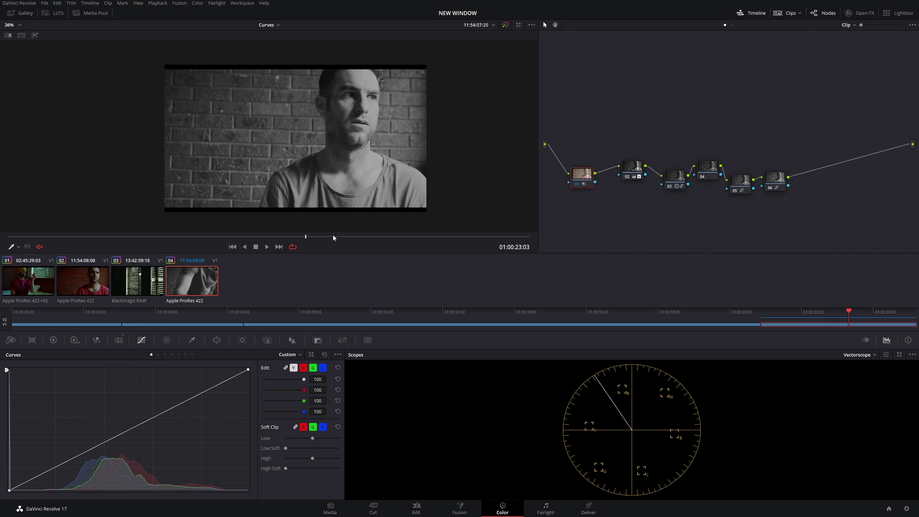
key("space")
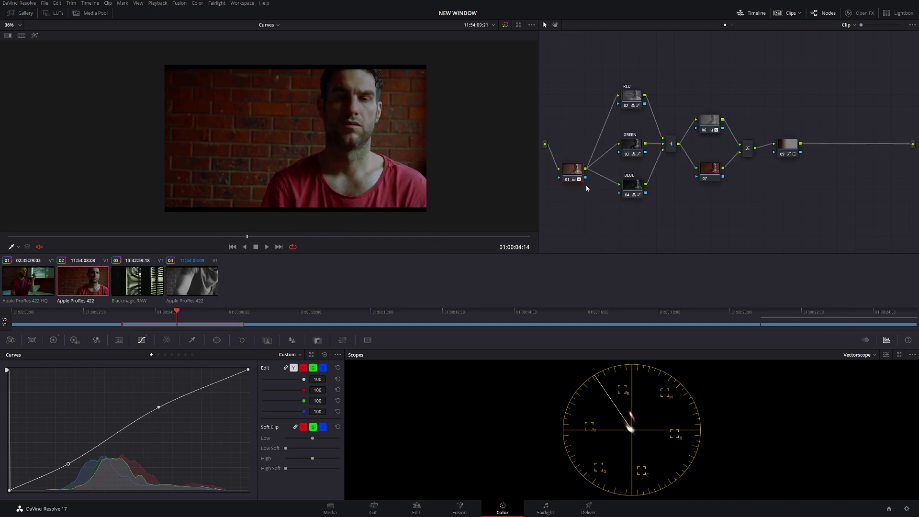
right_click(574, 173)
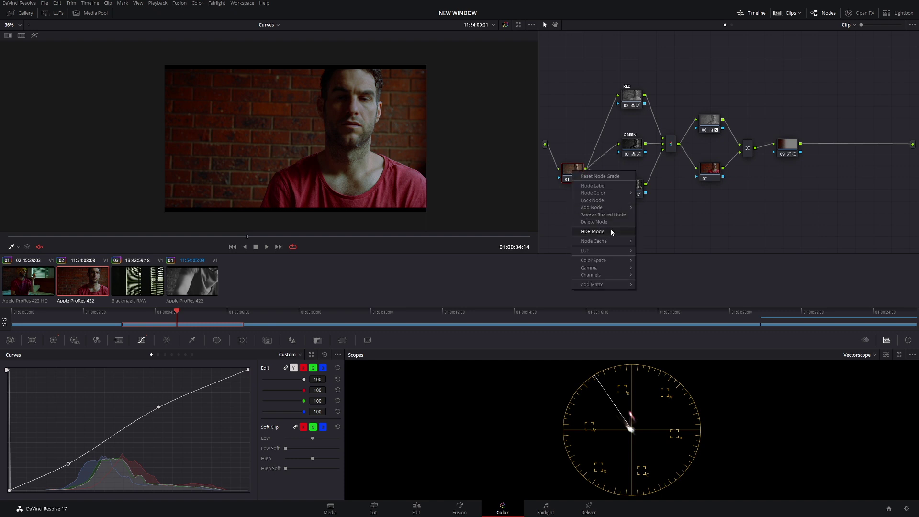
mouse_move(611, 243)
left_click(663, 259)
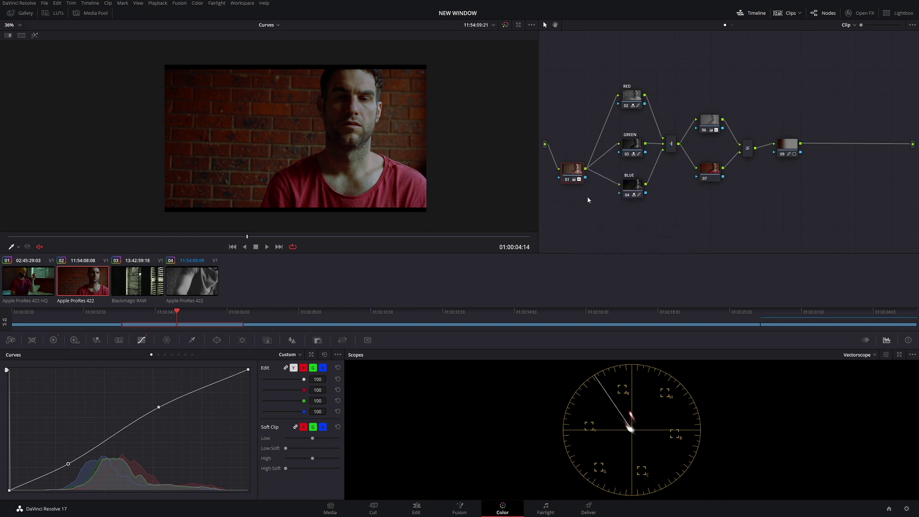
key("space")
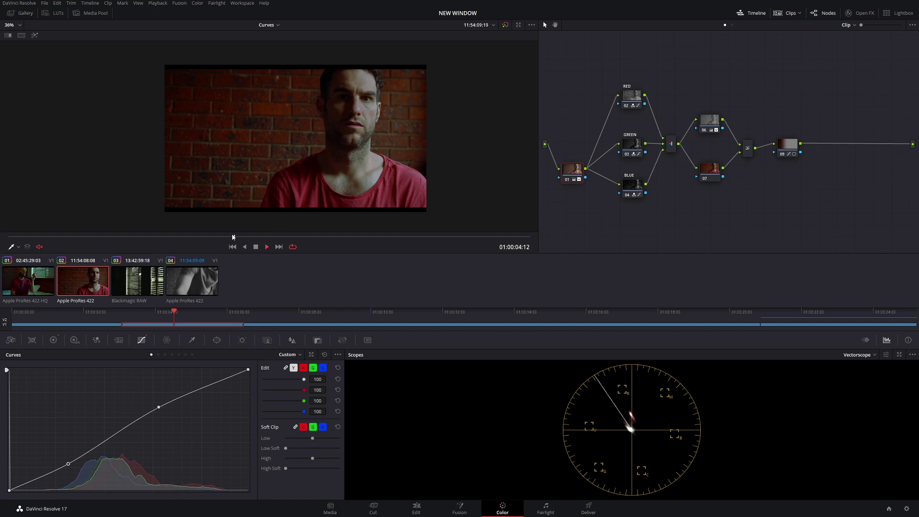
left_click(192, 281)
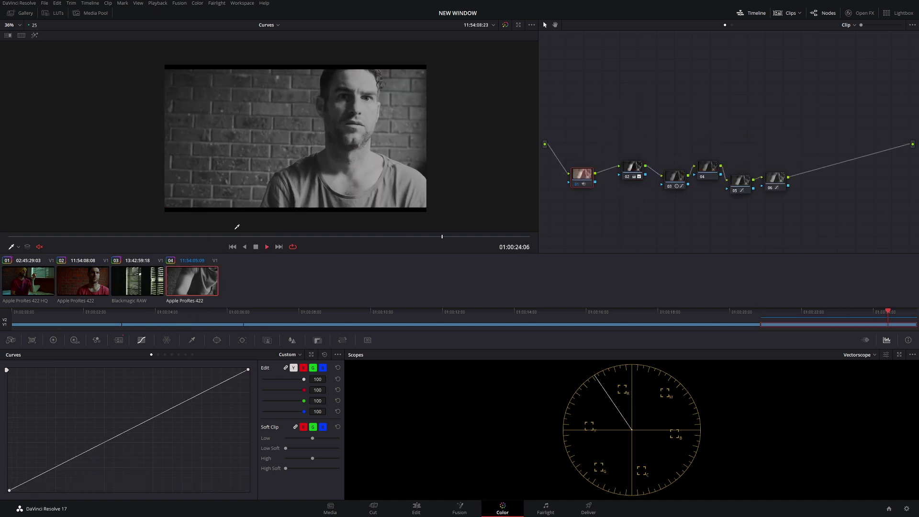
Line the nodes up in a row, add an empty node, and place nodes 01 and 02 below the chain.
key("space")
right_click(616, 101)
left_click(644, 174)
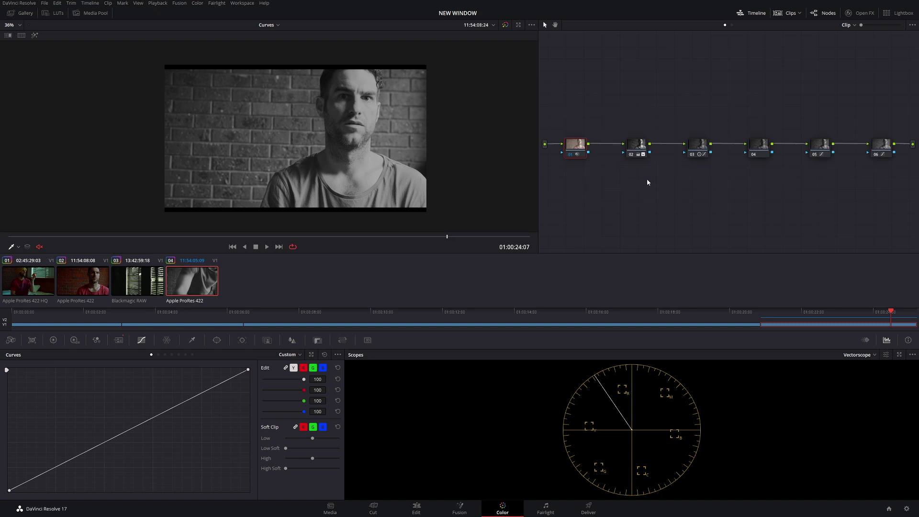
left_click_drag(579, 150, 680, 213)
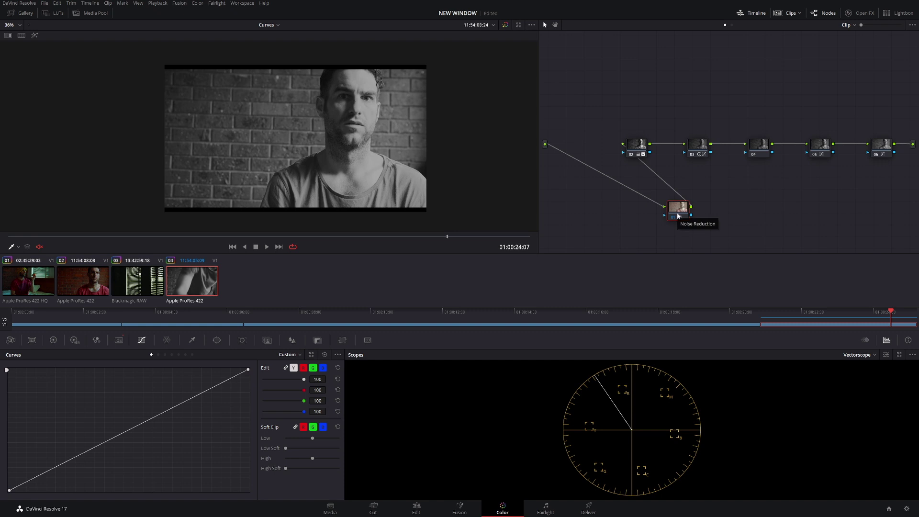
key("shift+s")
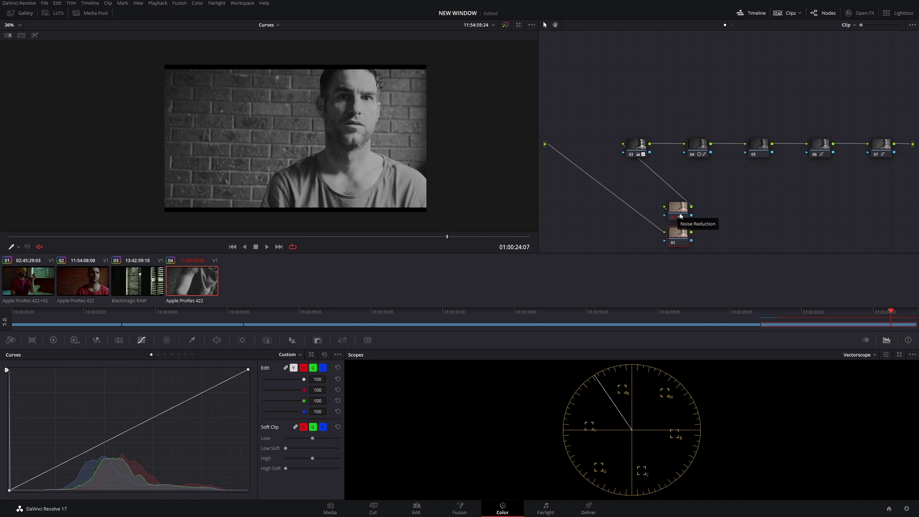
left_click_drag(680, 235, 612, 197)
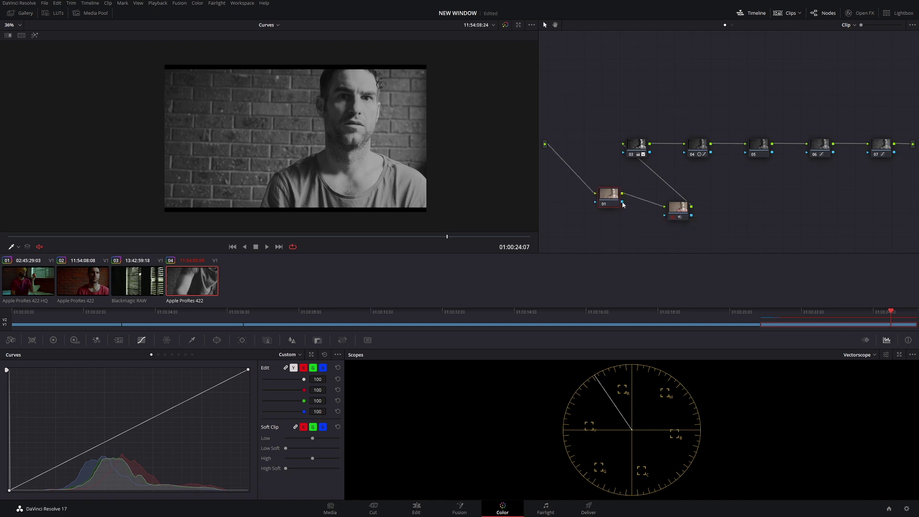
left_click_drag(683, 212, 674, 194)
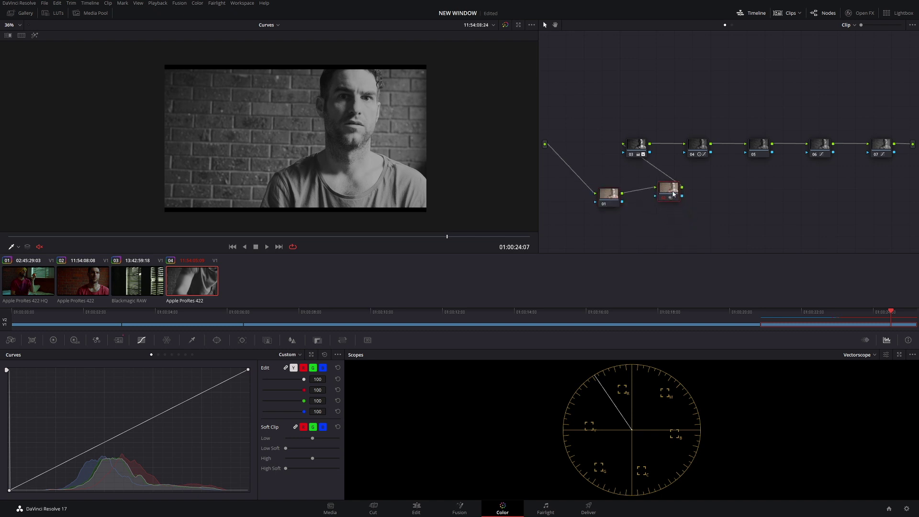
Pull node 01's curve down to darken the image, then delete node 01.
left_click(607, 201)
left_click_drag(167, 409, 171, 416)
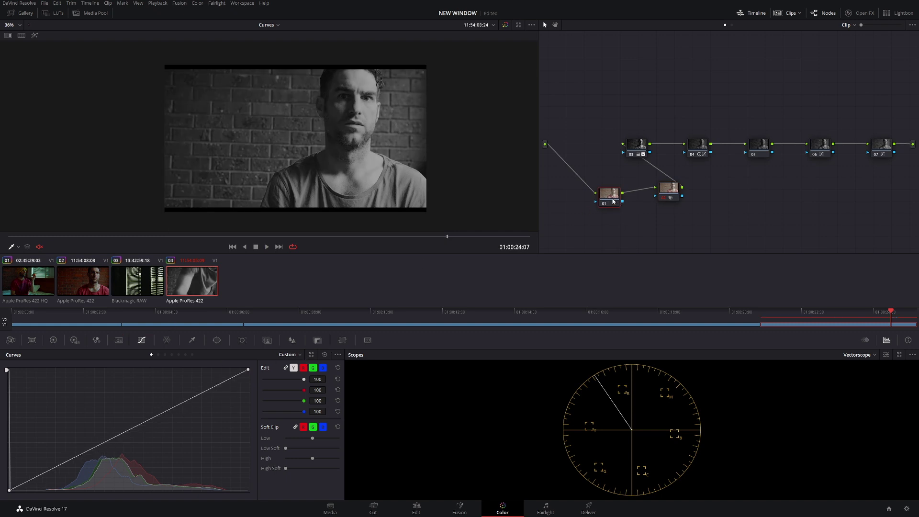
key("Delete")
Undo the node deletion and place node 01 below the chain ahead of node 02.
key("ctrl+z")
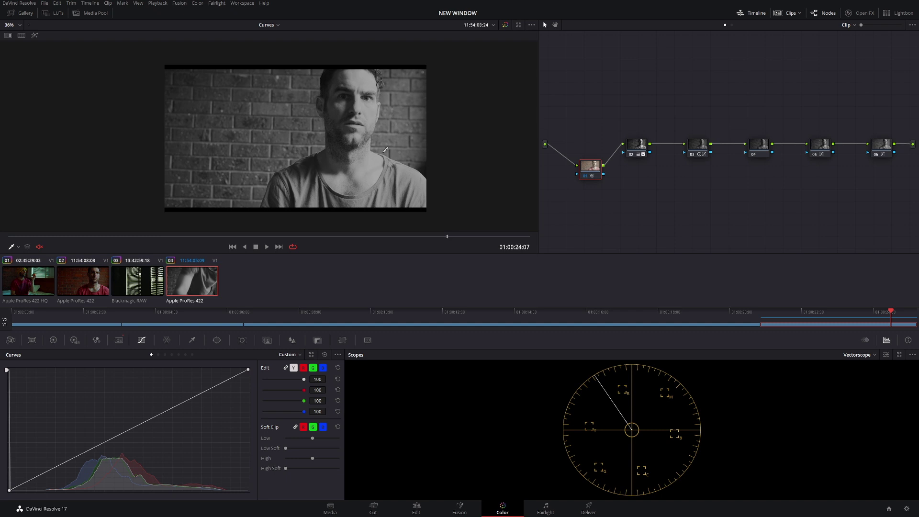
left_click_drag(586, 175, 613, 210)
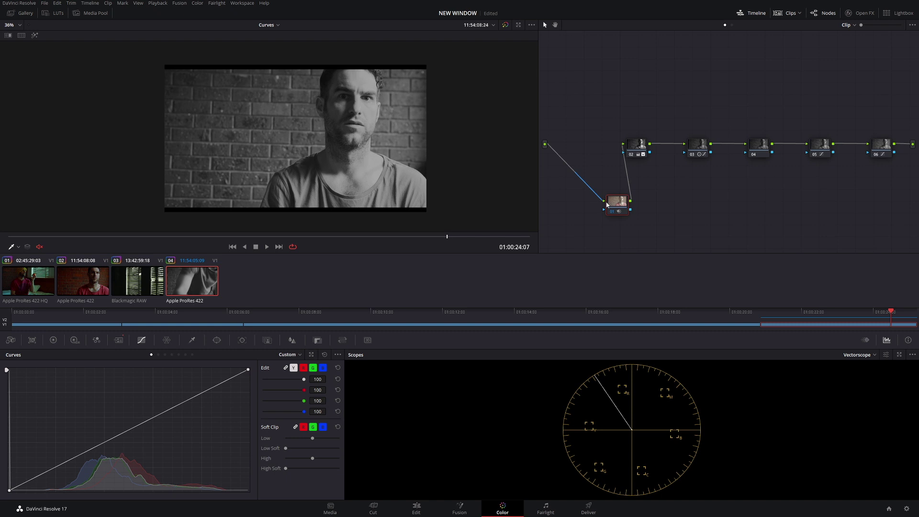
Move the playhead back to an earlier frame and play clip 04.
left_click(303, 237)
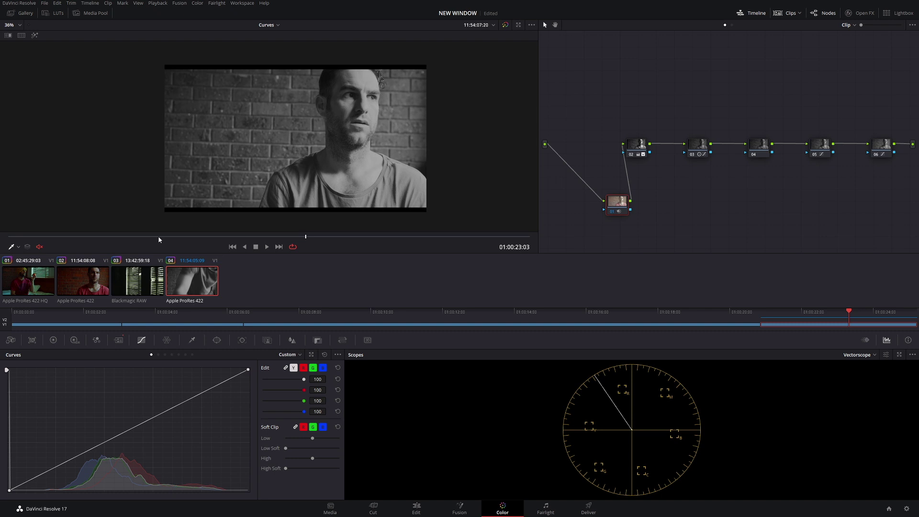
key("space")
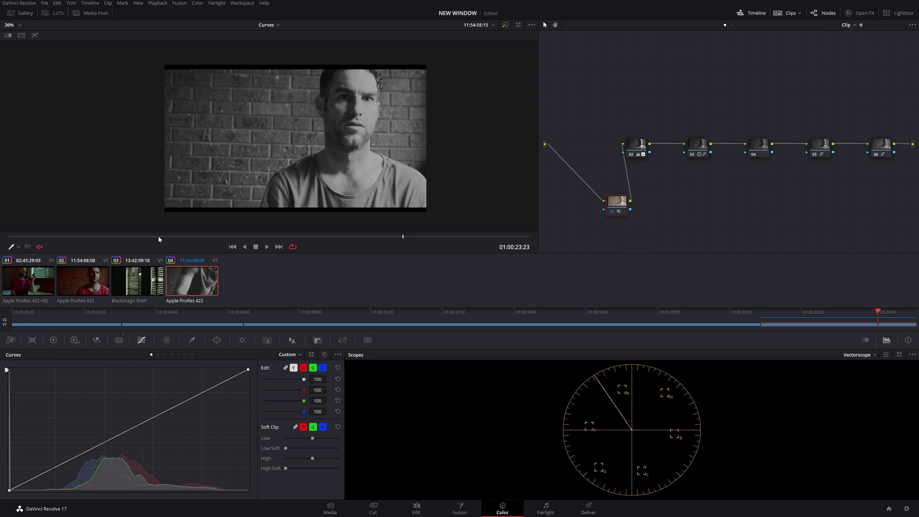
Turn on Render Cache Color Output for all four clips.
left_click(42, 283, "shift")
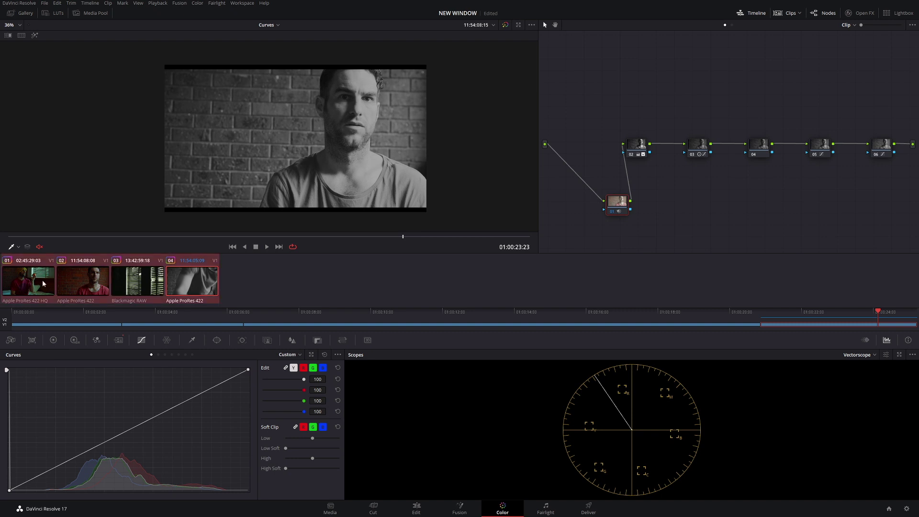
right_click(126, 291)
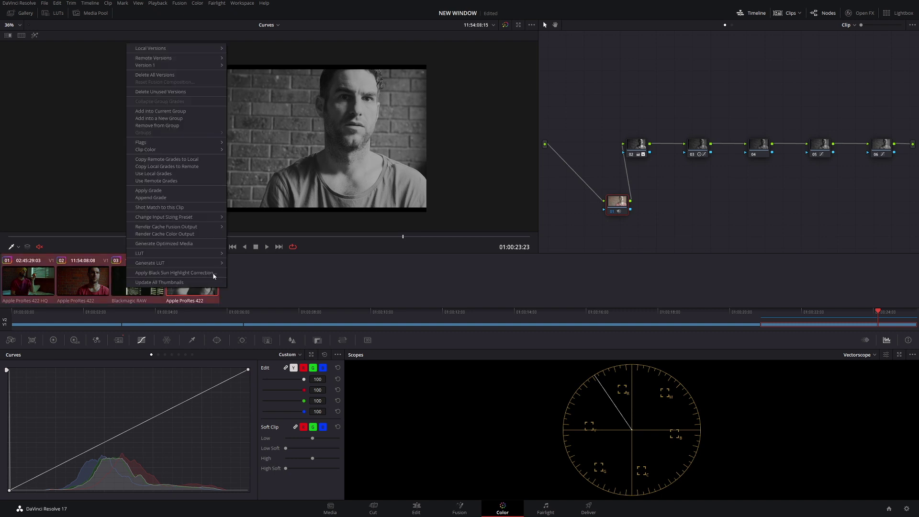
left_click(192, 235)
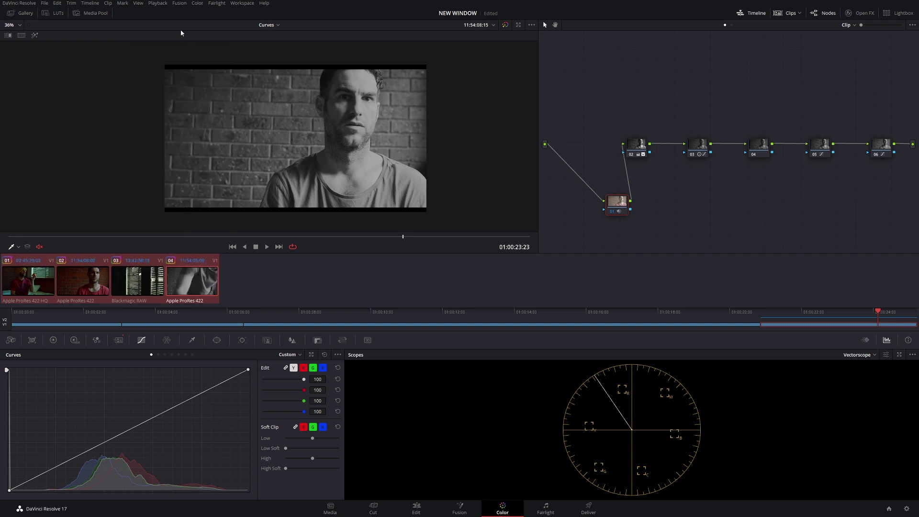
Set the project render cache to Smart and start playback.
left_click(157, 3)
mouse_move(201, 38)
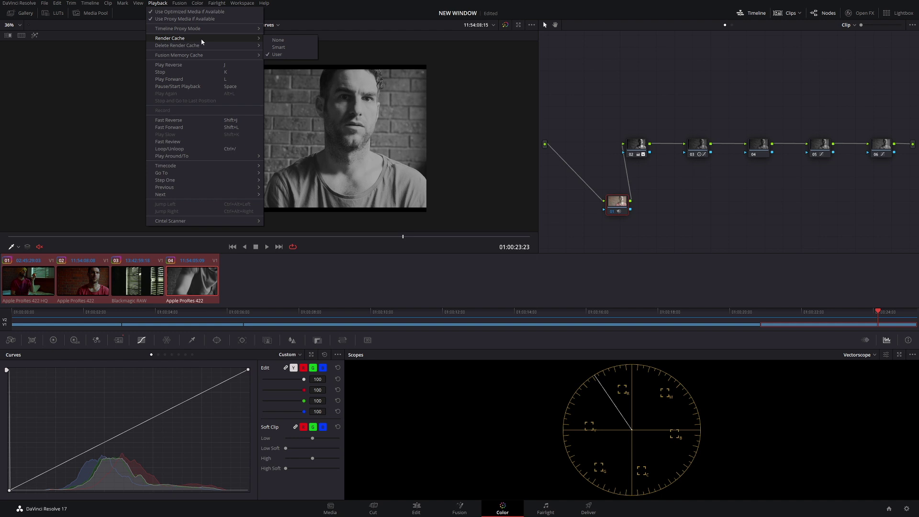
left_click(292, 47)
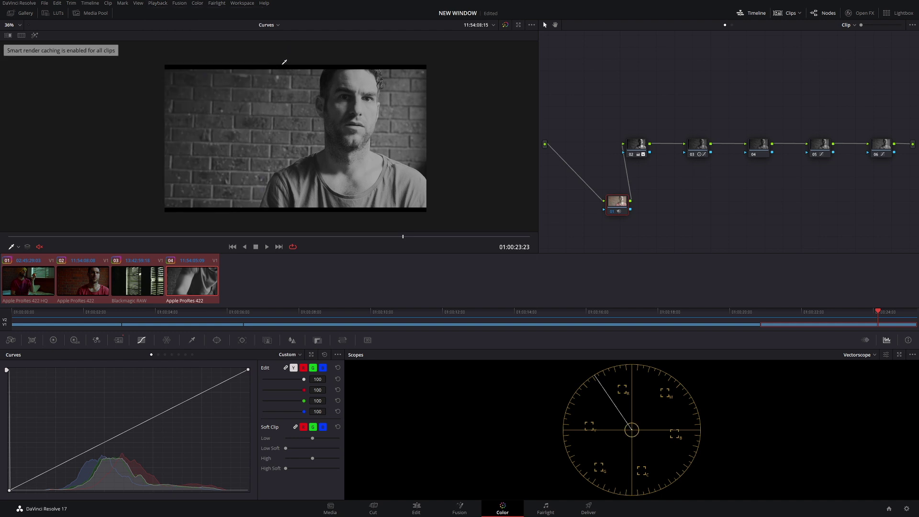
key("space")
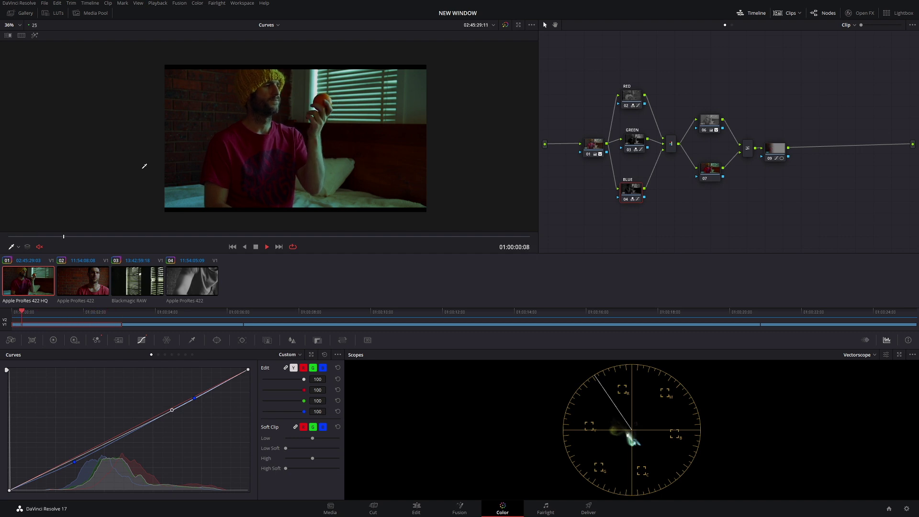
Stop and resume playback of clip 01, then switch to clip 04.
key("space")
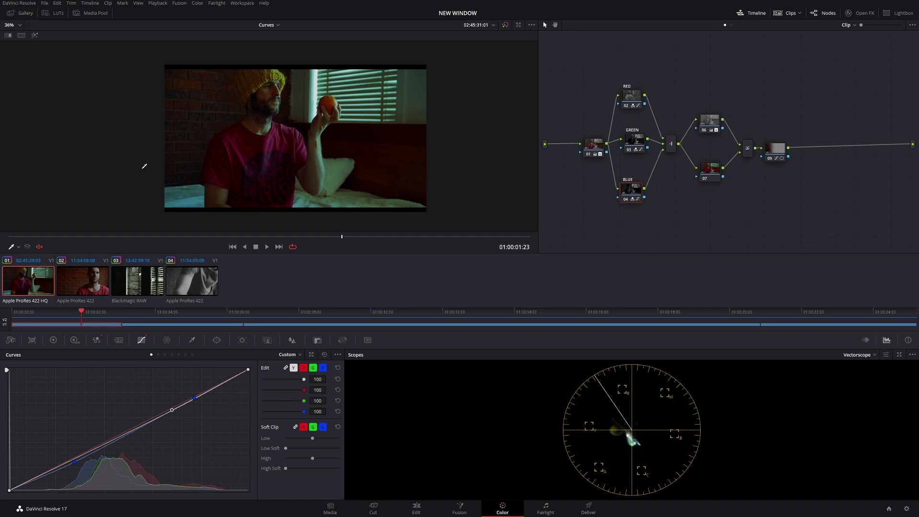
key("space")
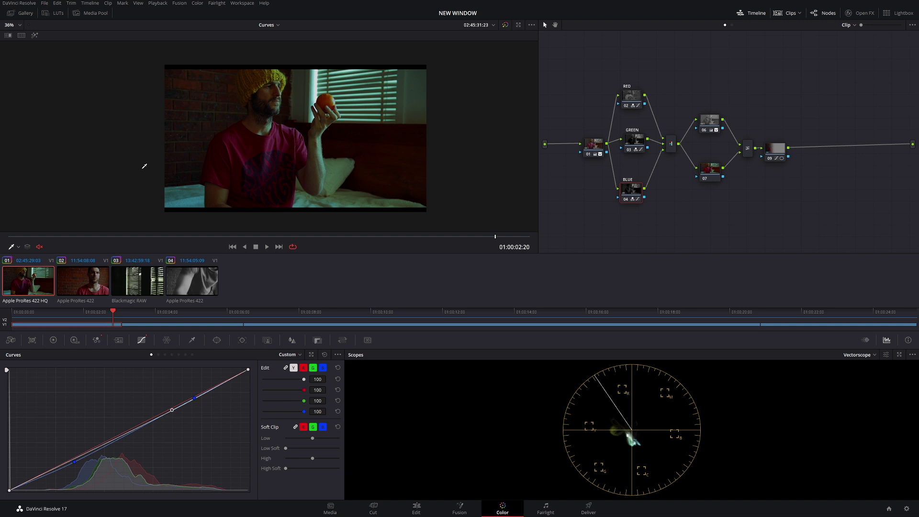
left_click(191, 282)
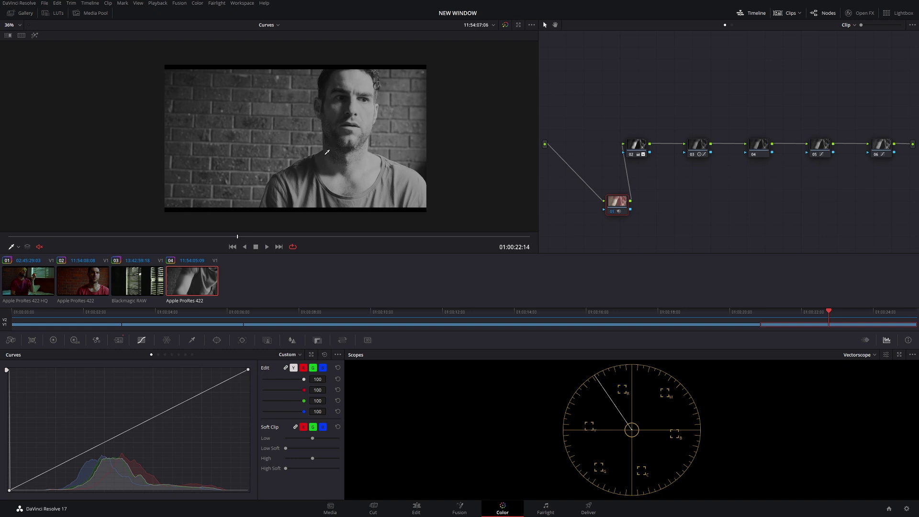
Delete all render cache via Playback > Delete Render Cache > All and confirm.
left_click(159, 3)
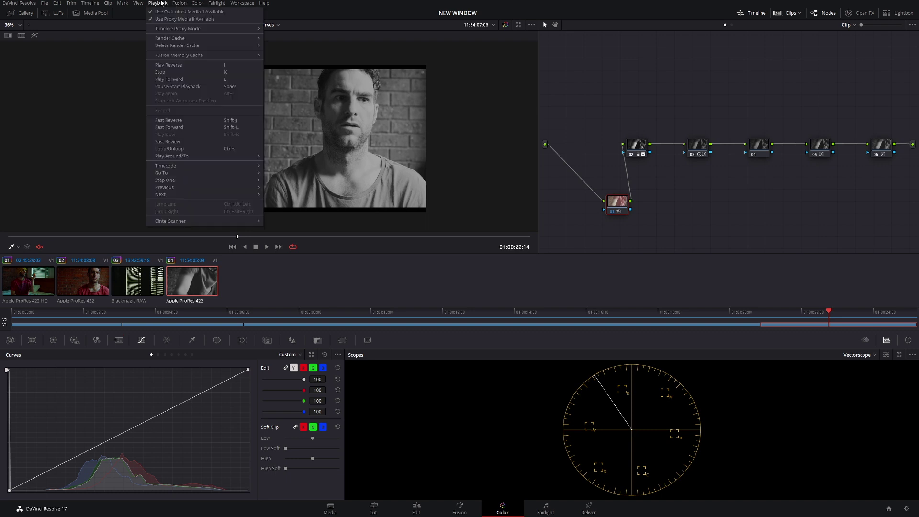
mouse_move(199, 46)
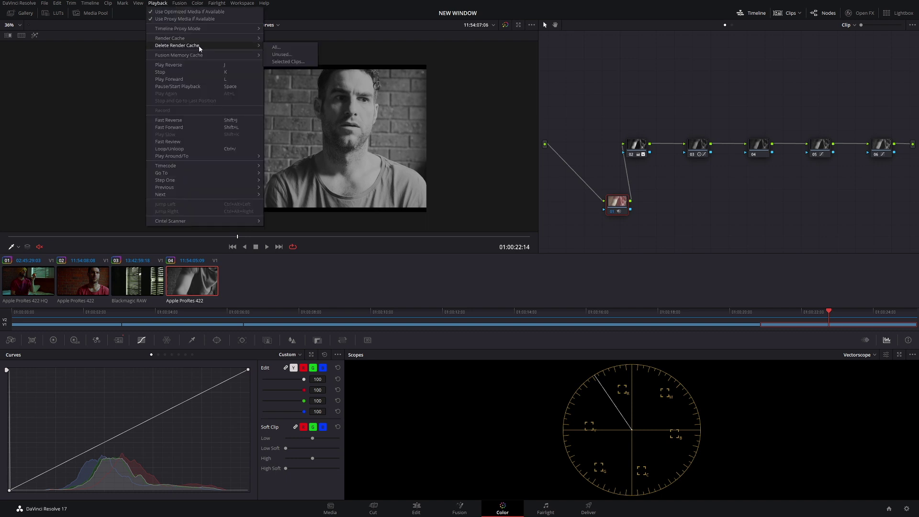
left_click(278, 47)
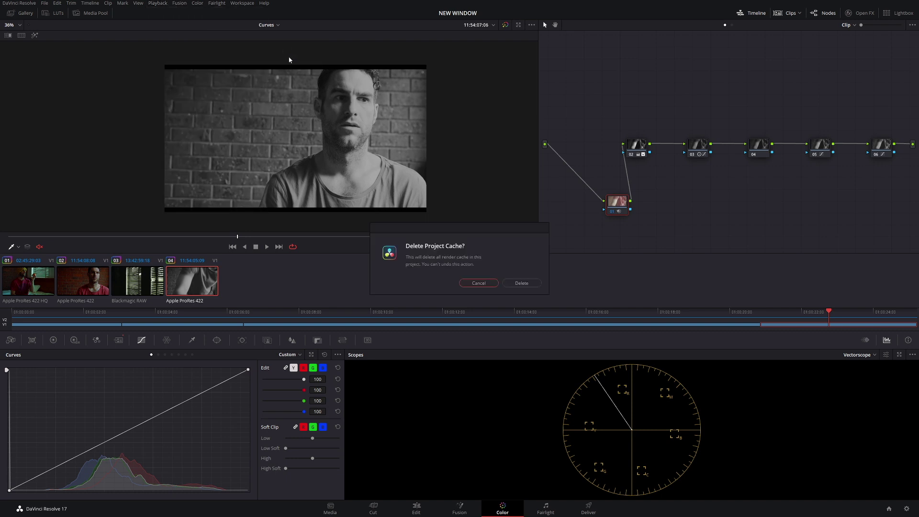
left_click(509, 283)
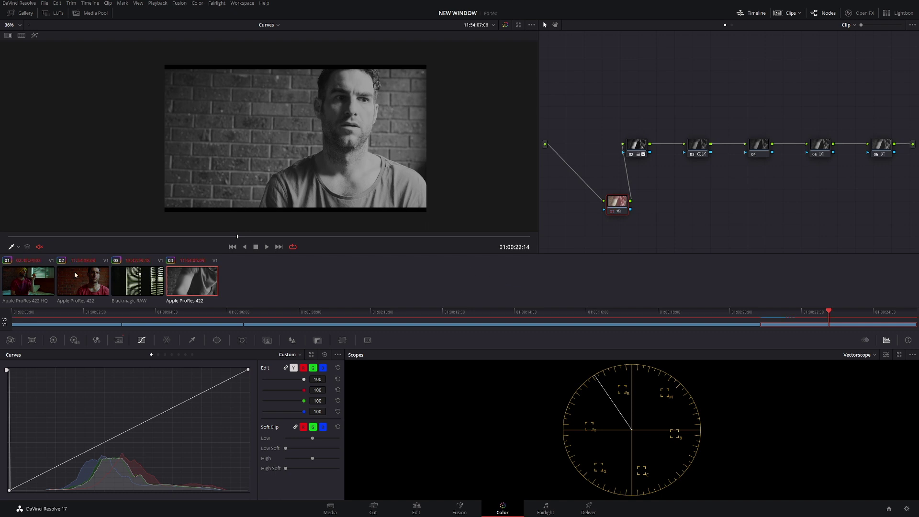
Turn off Render Cache Color Output for all clips.
key("ctrl+a")
right_click(179, 277)
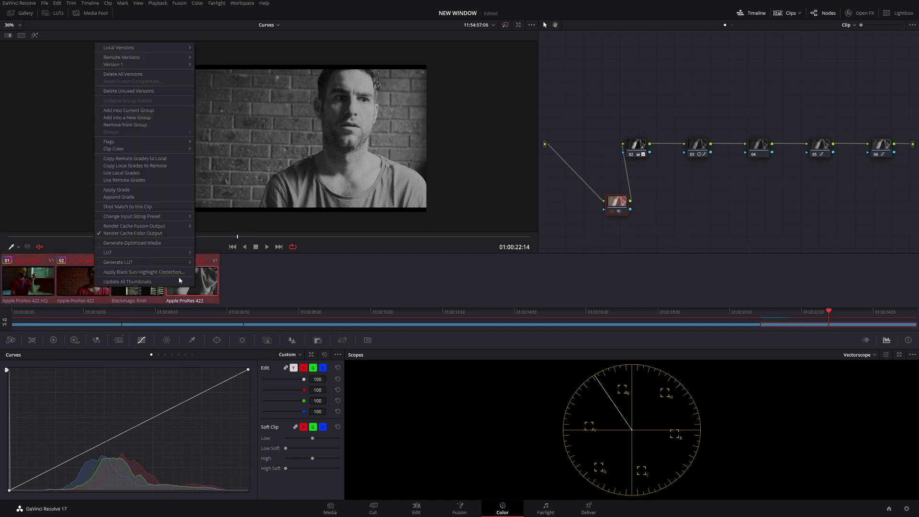
left_click(169, 233)
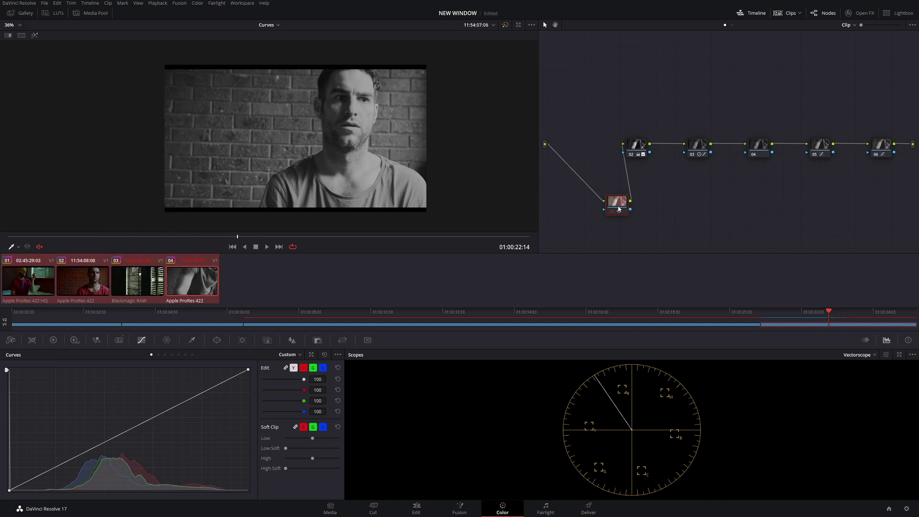
Move node 01 up beside the chain and set its Node Cache to Off.
left_click_drag(619, 209, 601, 198)
right_click(600, 196)
mouse_move(643, 265)
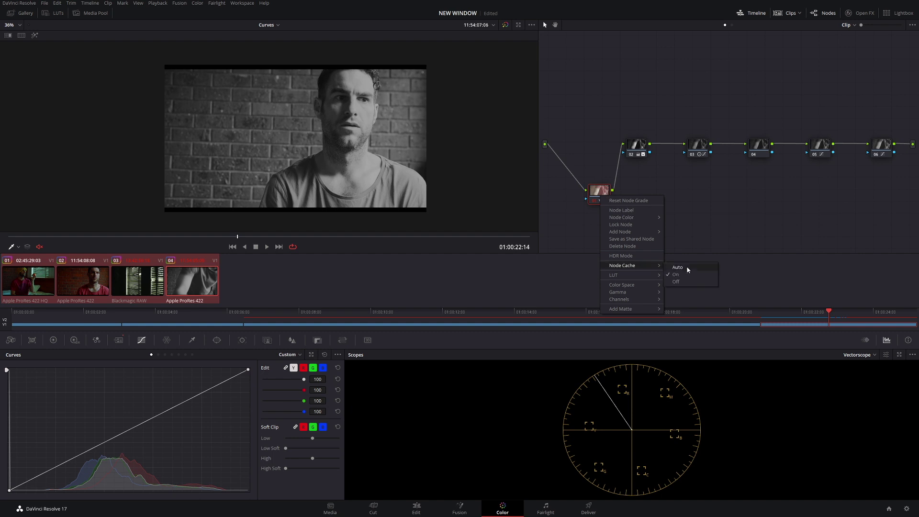
left_click(685, 282)
Set project render caching to None and choose Delete Render Cache > All.
left_click(158, 3)
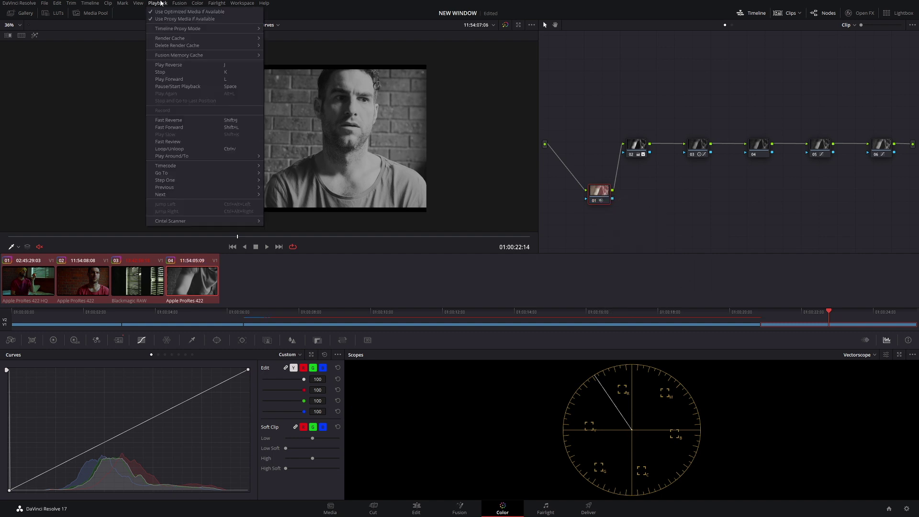
mouse_move(191, 39)
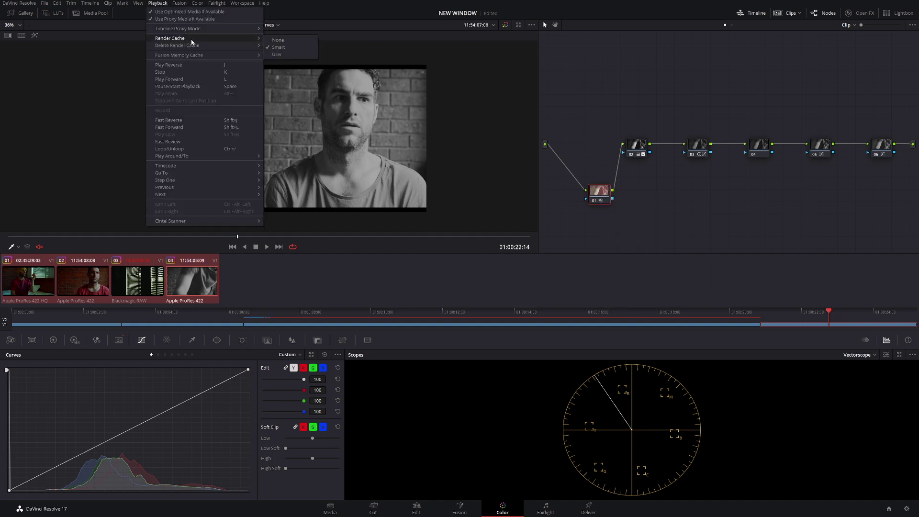
left_click(287, 40)
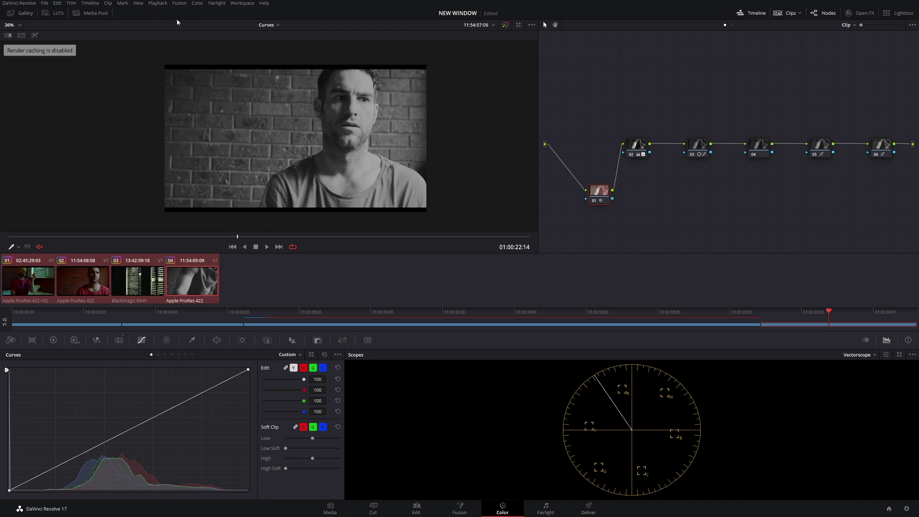
left_click(157, 2)
mouse_move(194, 46)
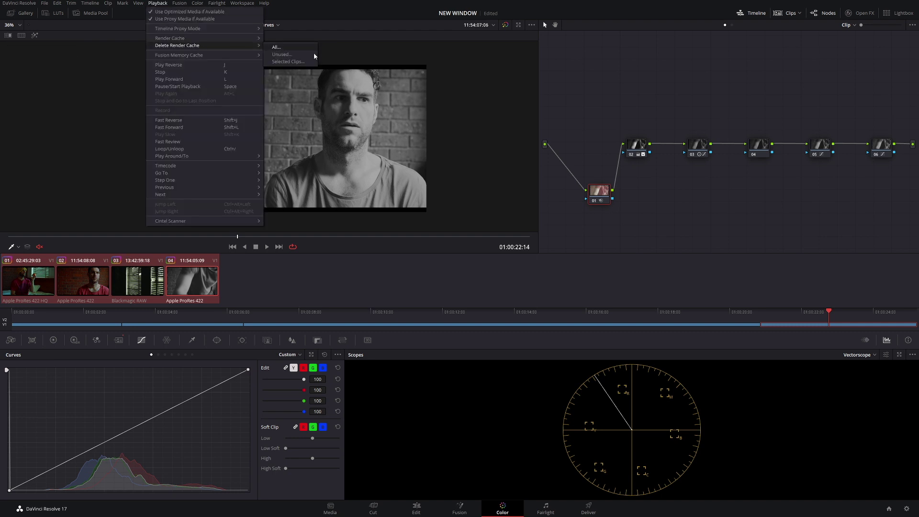
left_click(297, 47)
Confirm deleting the project cache, then briefly play clip 04 uncached.
left_click(522, 283)
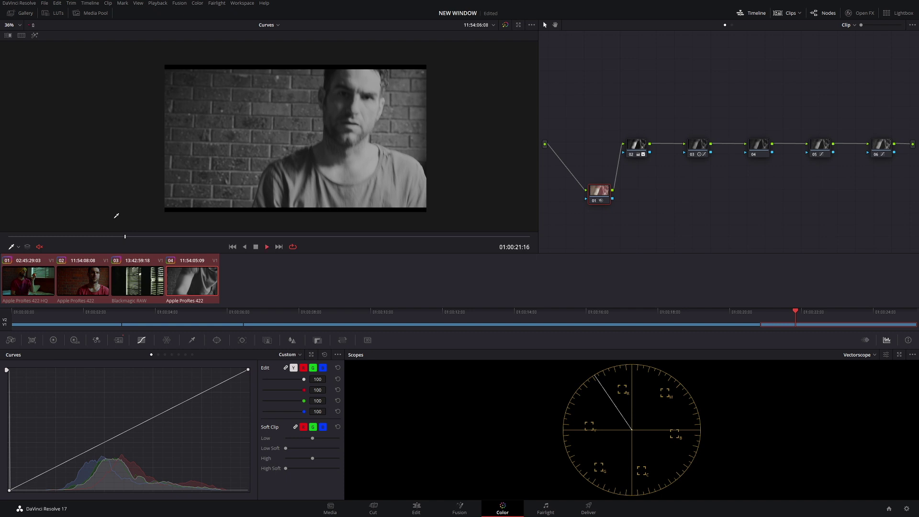
key("space")
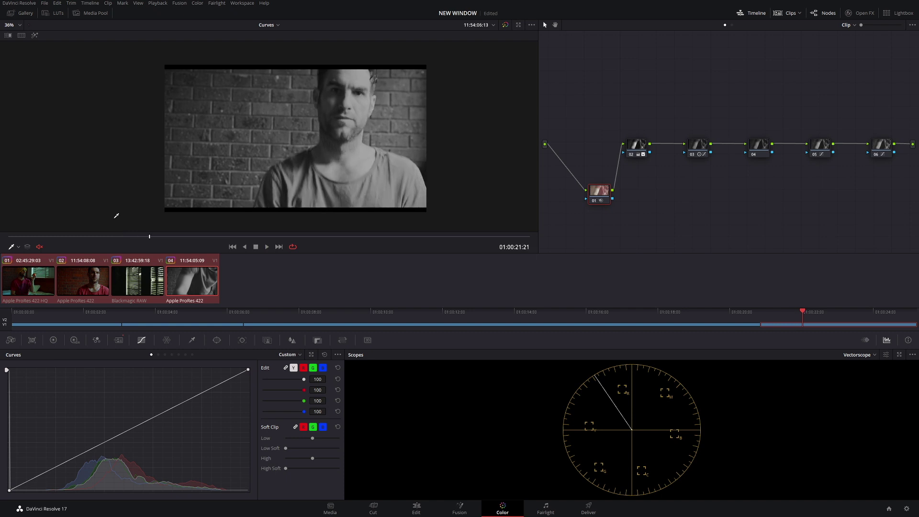